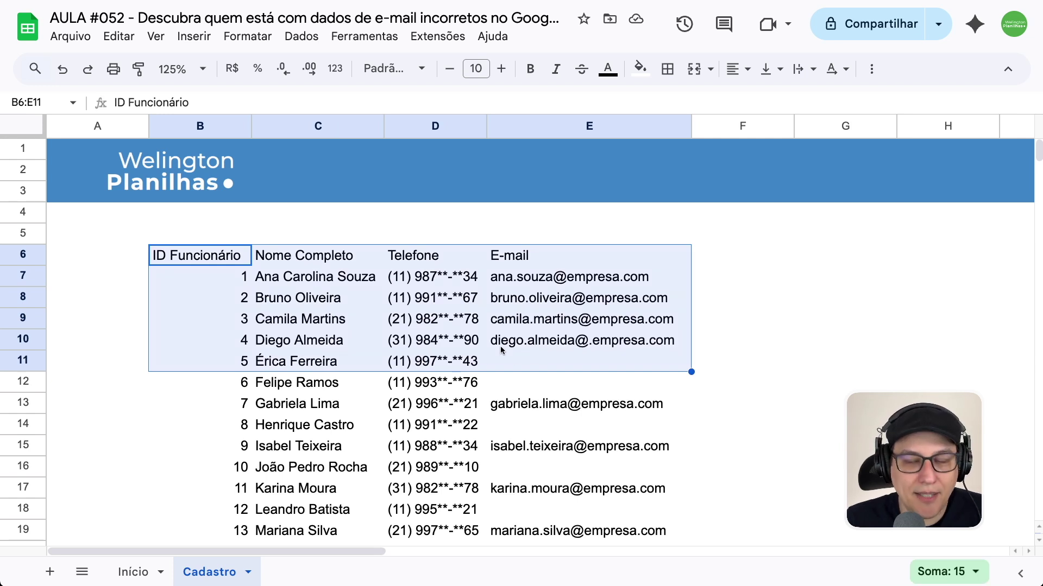
left_click(538, 261)
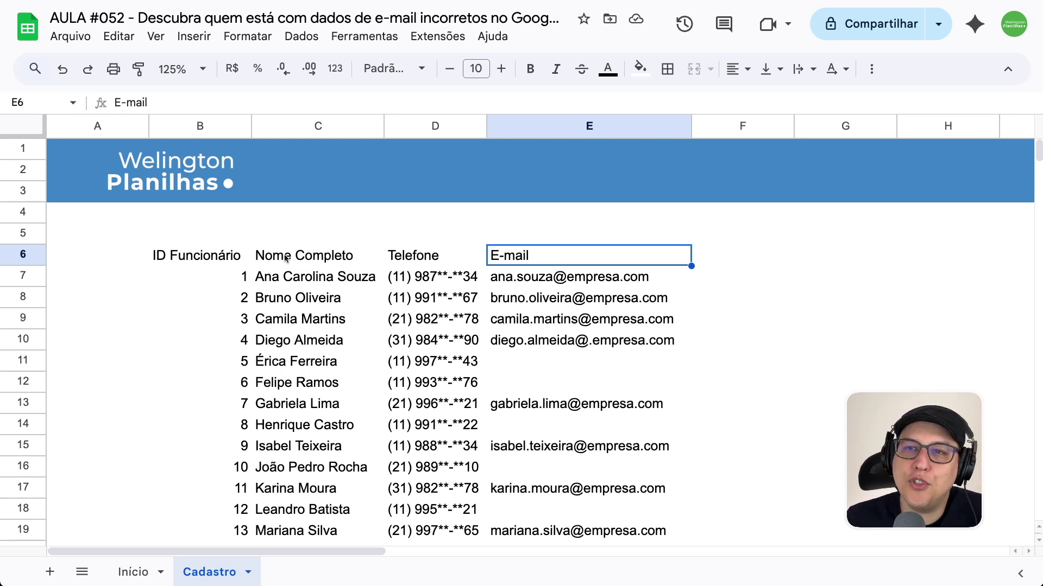
left_click_drag(286, 258, 302, 317)
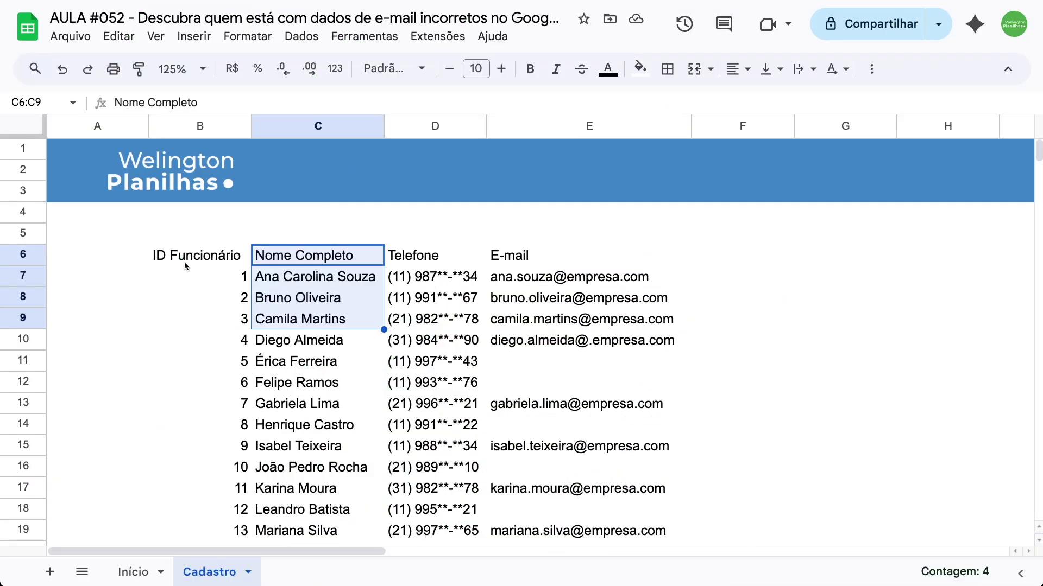
left_click(207, 260)
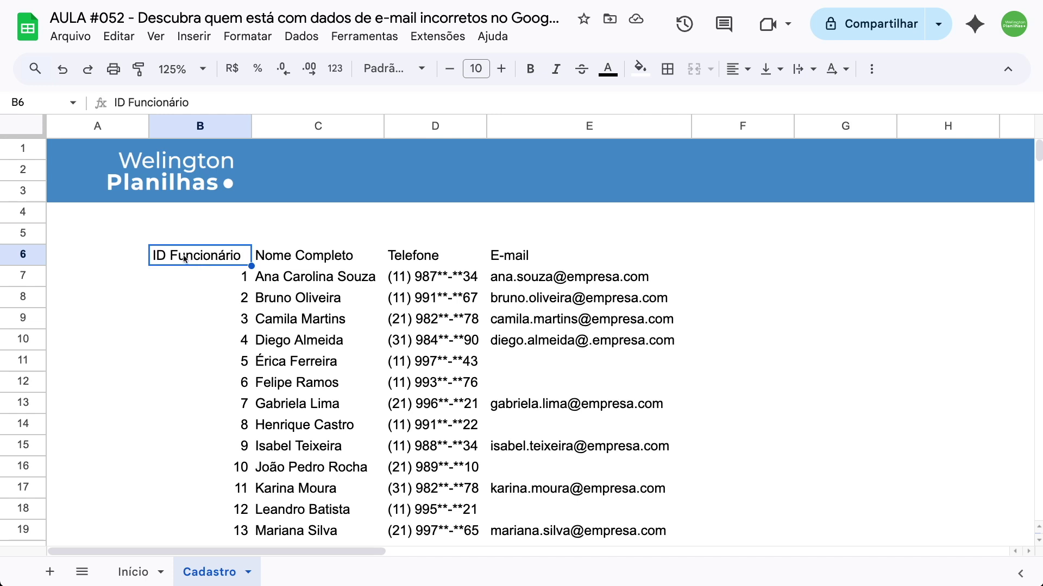
- Convert the employee data range B6:E32, headers included, into a table
left_click_drag(234, 258, 505, 269)
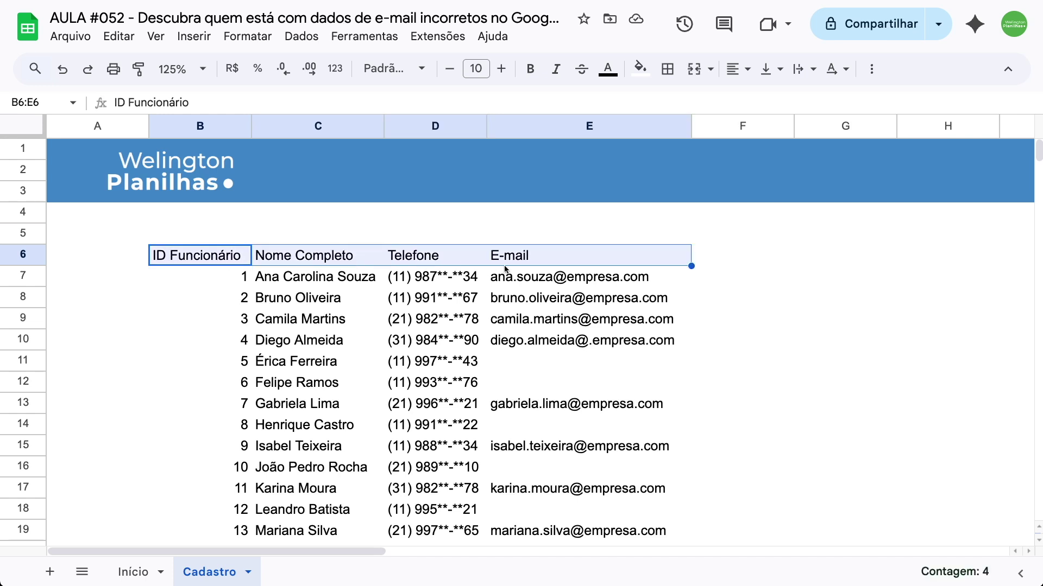
key("ctrl+shift+Down")
scroll(504, 265, "up", 5)
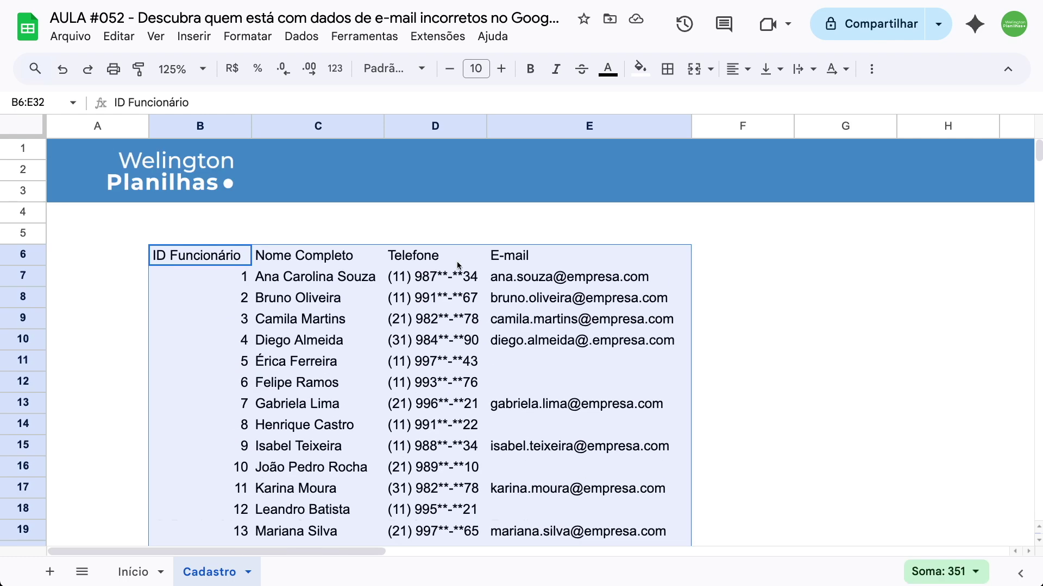
left_click(247, 36)
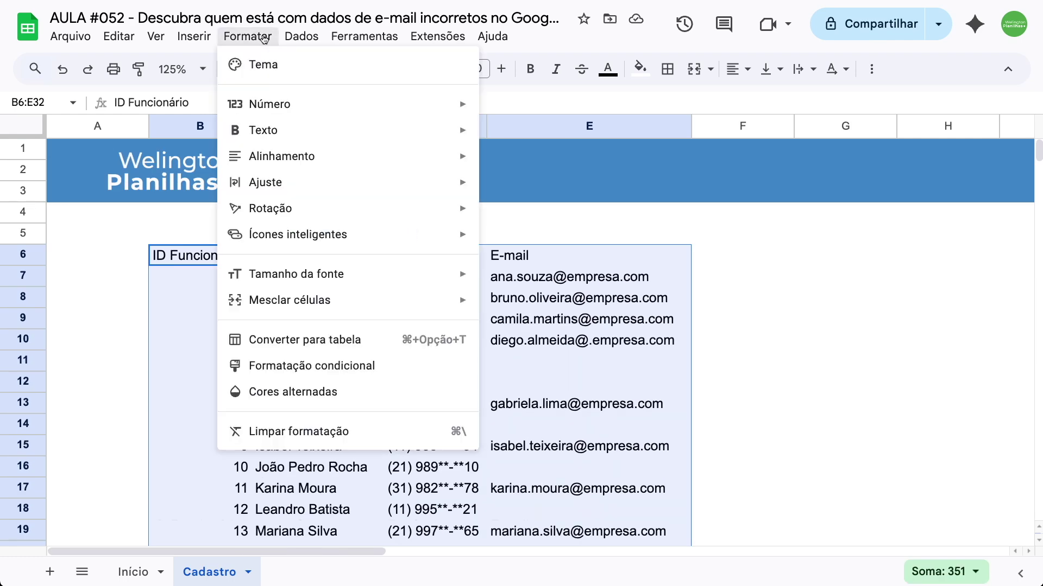
left_click(339, 346)
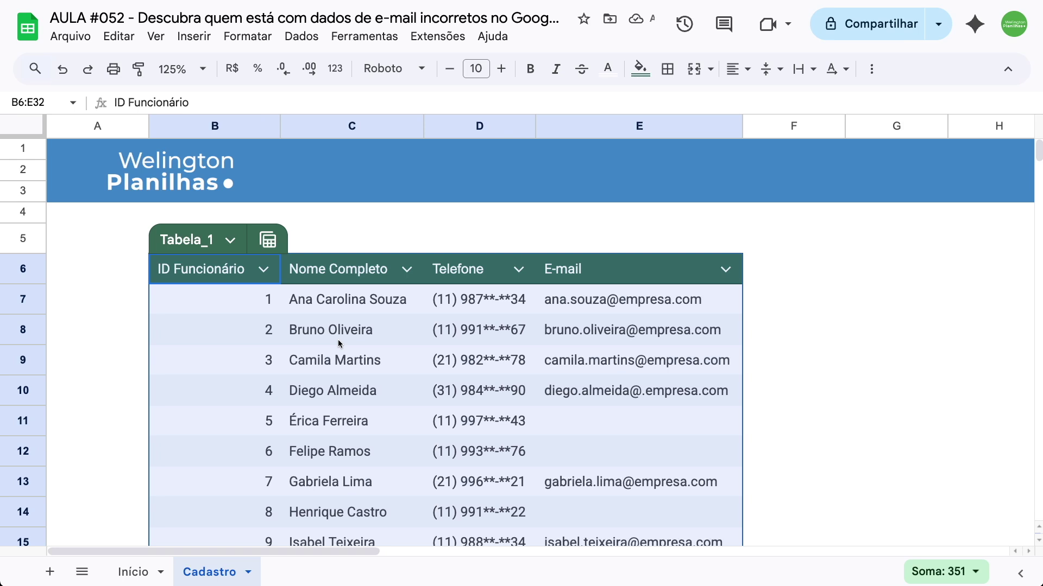
- Rename the new table as Funcionários
left_click(211, 250)
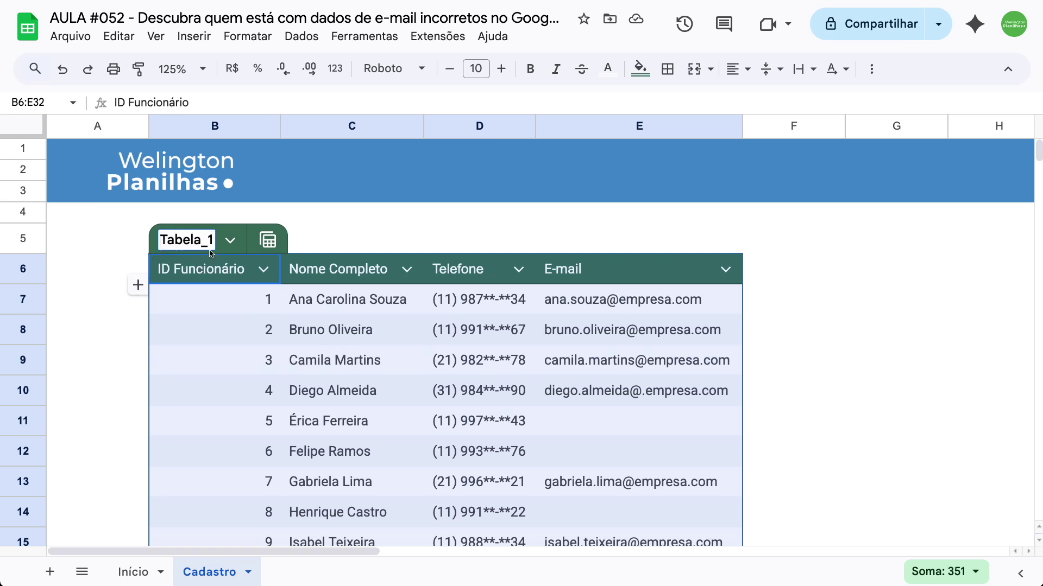
key("ctrl+a")
type("F")
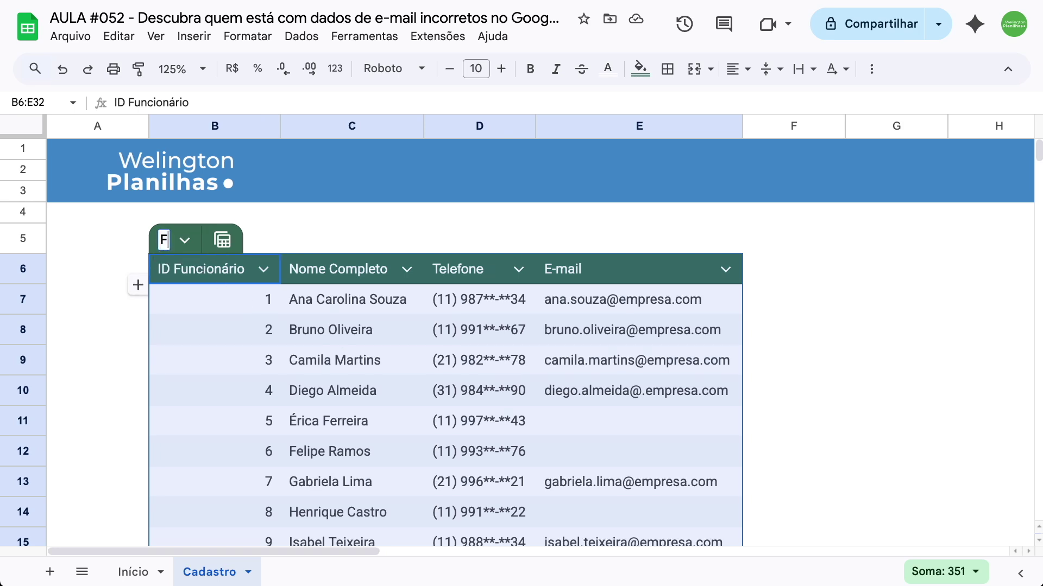
type("uncionários")
key("Return")
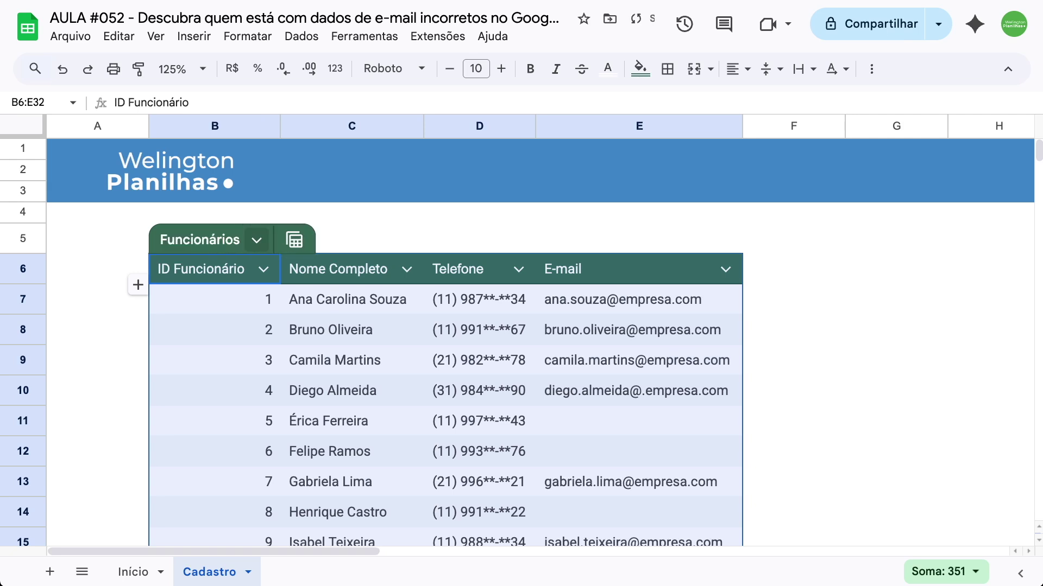
left_click(341, 307)
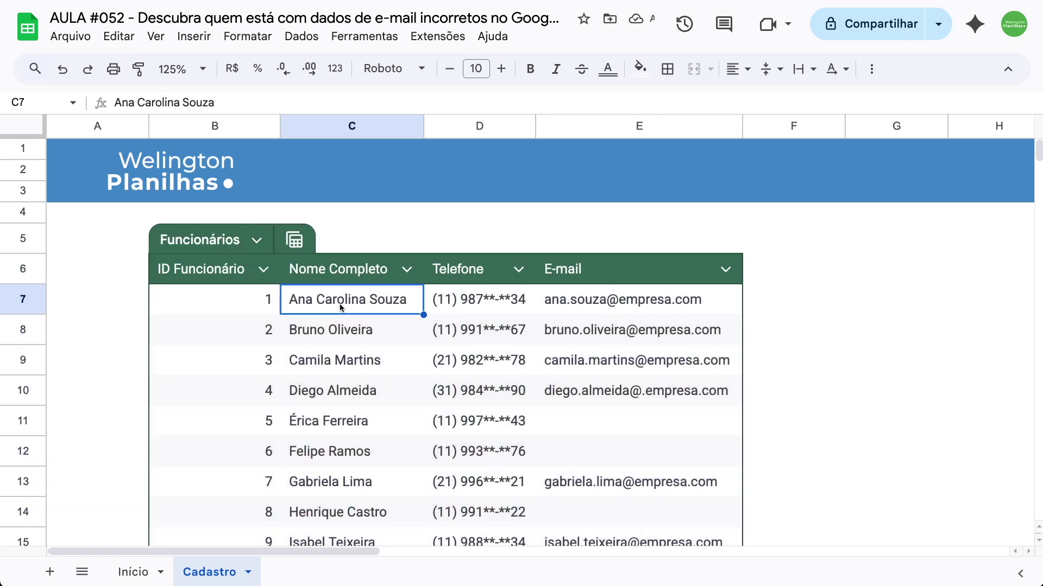
- Turn on the condensed view in the Funcionários table's formatting
left_click(262, 244)
mouse_move(324, 367)
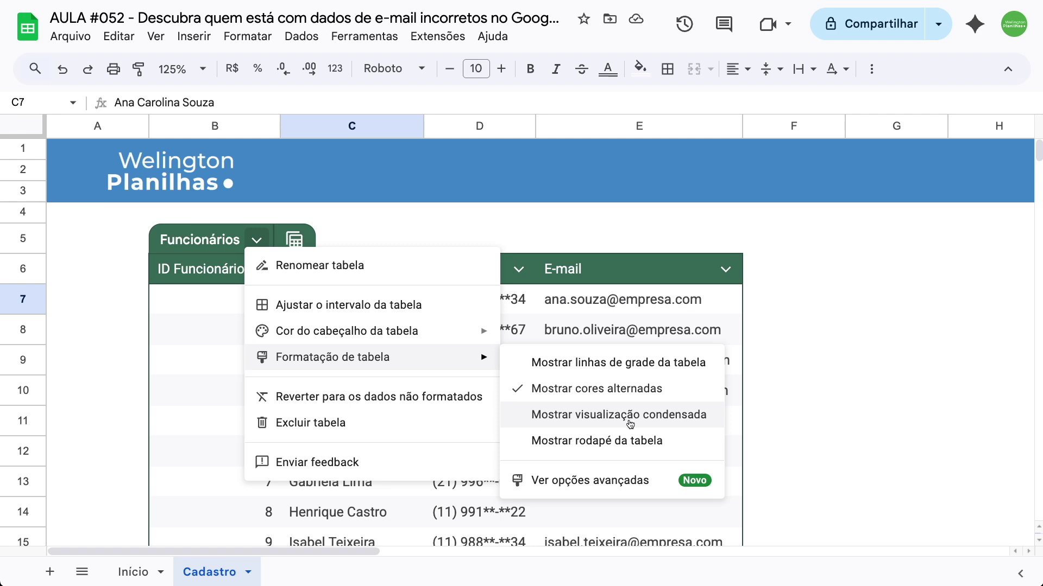
left_click(601, 418)
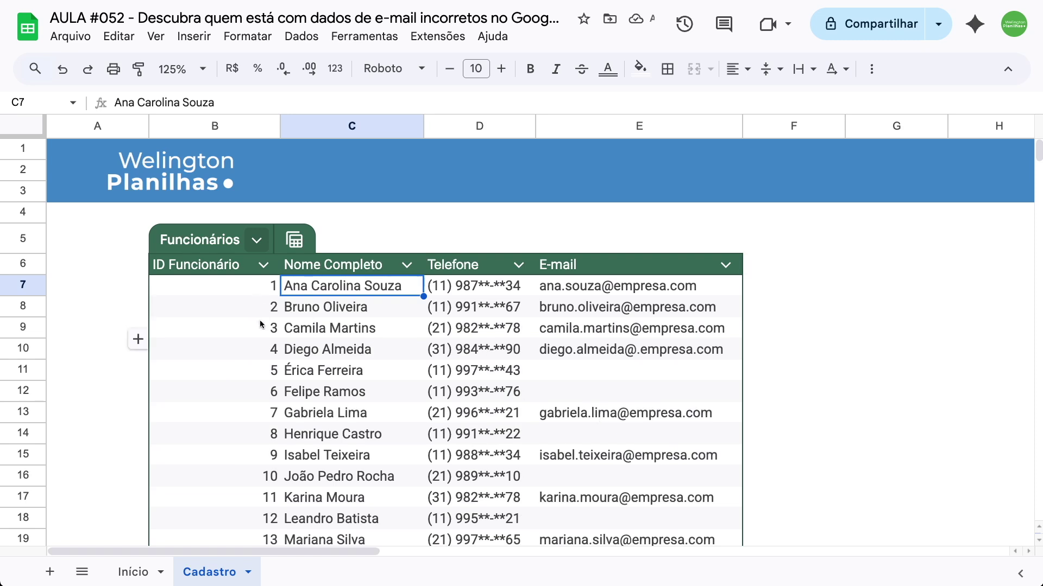
left_click(319, 308)
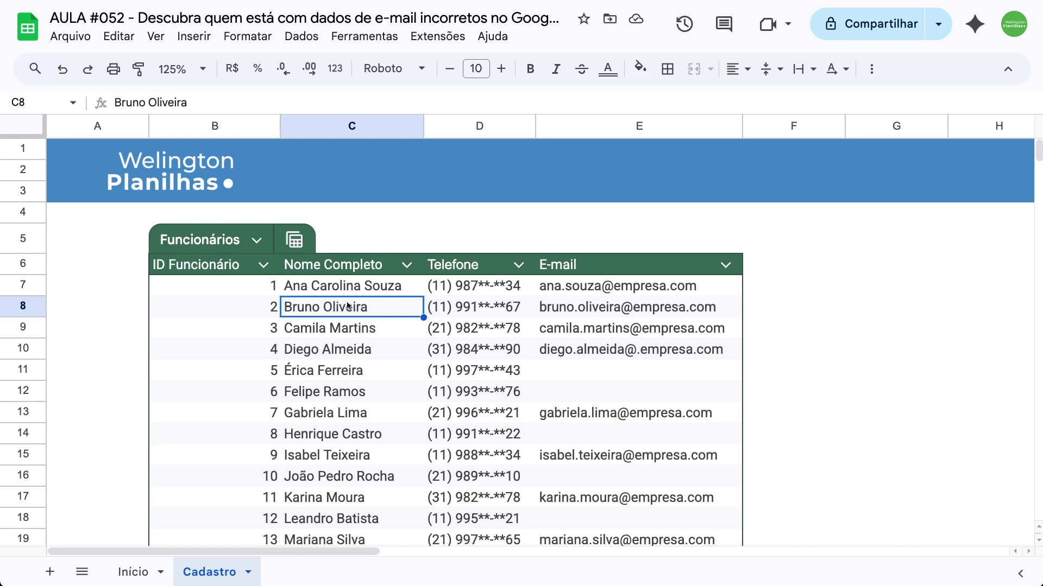
- Count the blank e-mails in cell E5 with =CONTAR.VAZIO(Funcionários[E-mail])
scroll(622, 291, "down", 8)
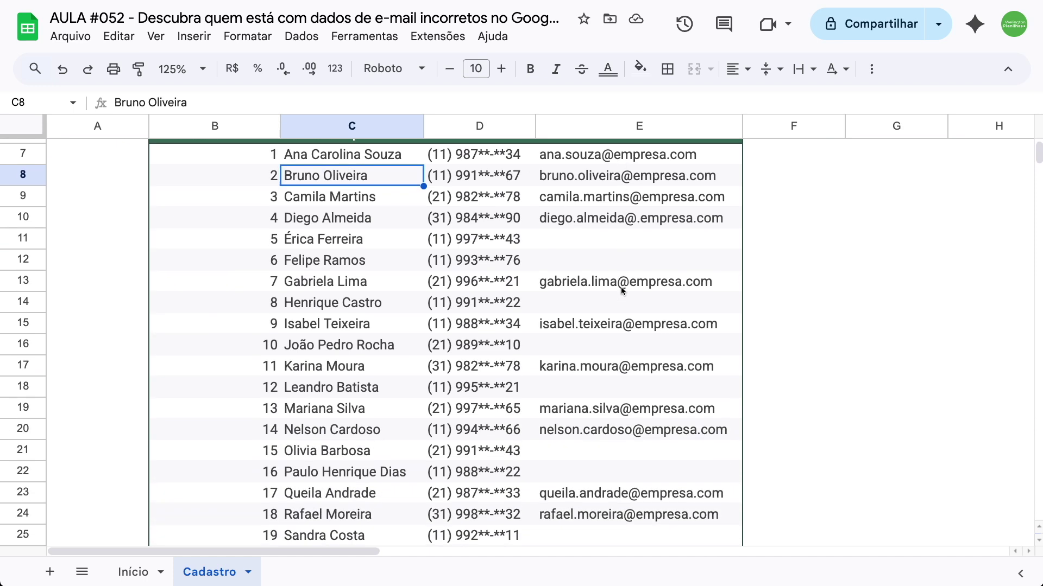
scroll(622, 292, "up", 8)
scroll(622, 293, "up", 1)
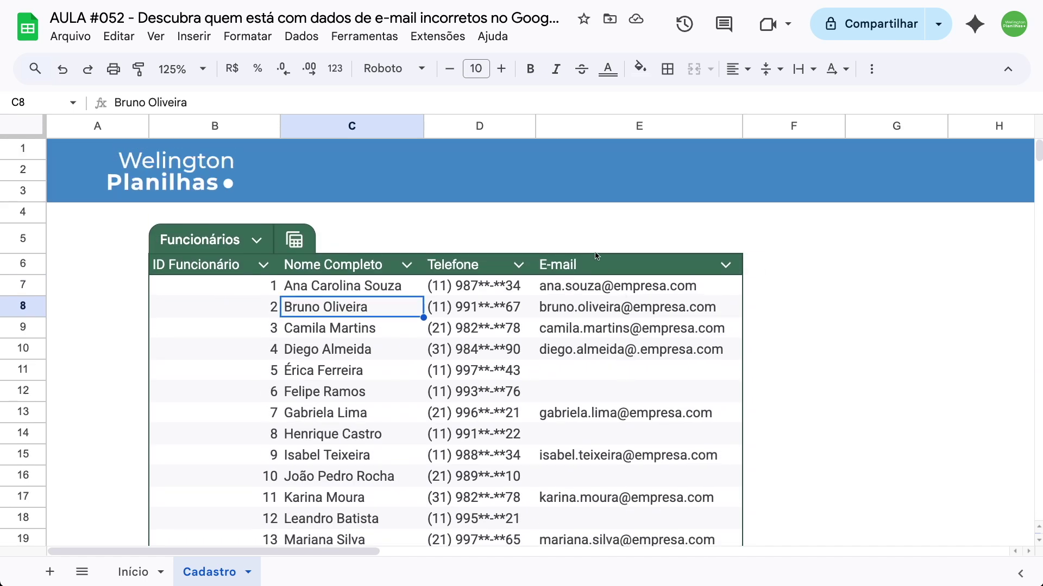
left_click(595, 239)
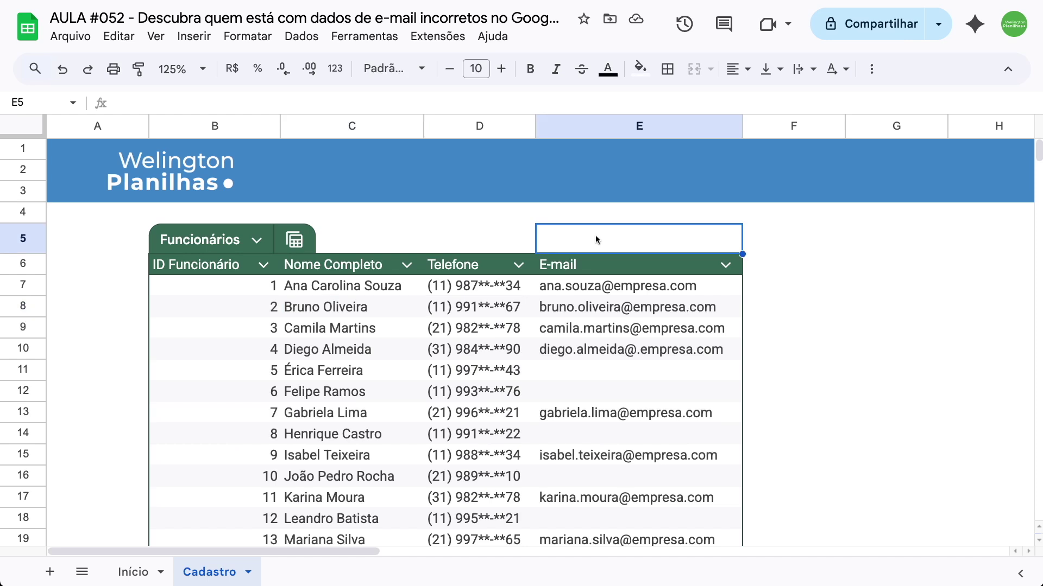
type("=contar")
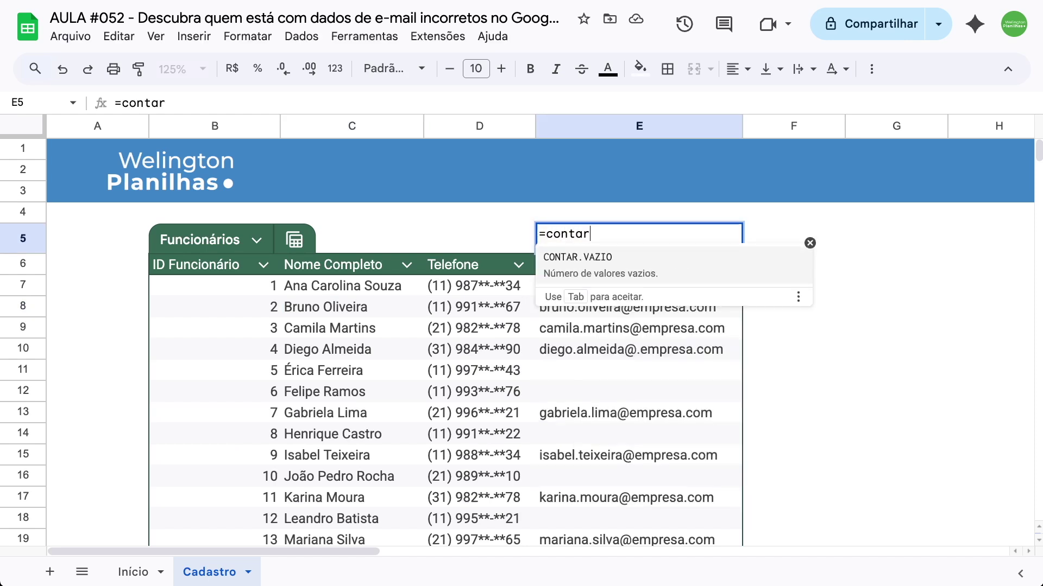
key("Tab")
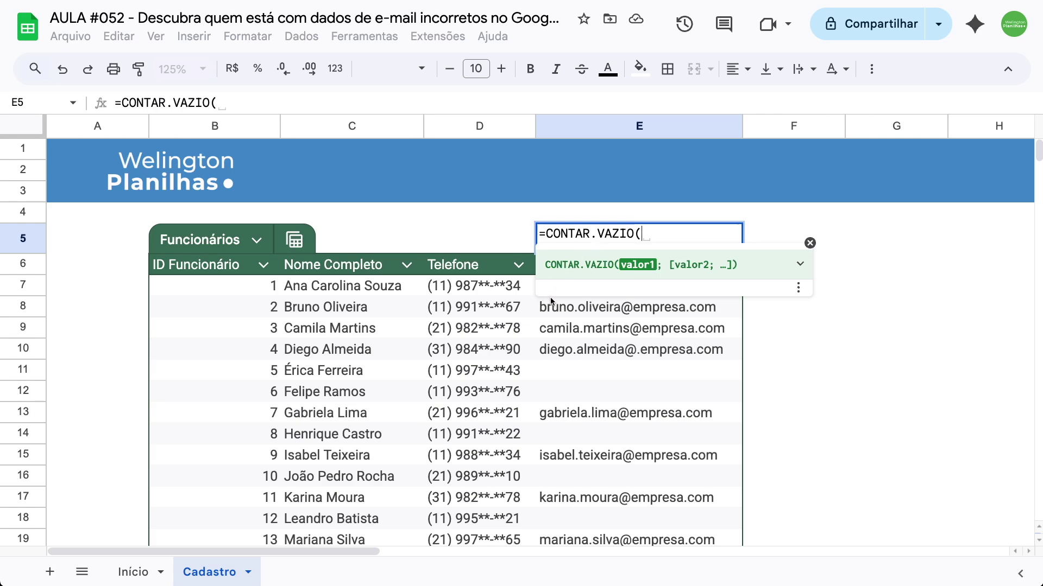
scroll(508, 298, "right", 2)
left_click_drag(502, 287, 507, 497)
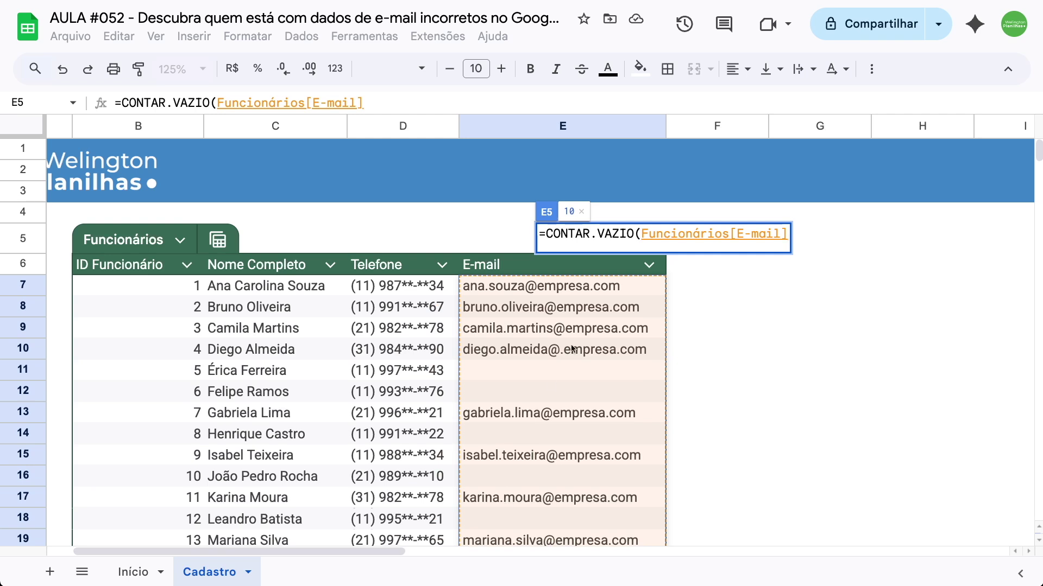
type(")")
key("Return")
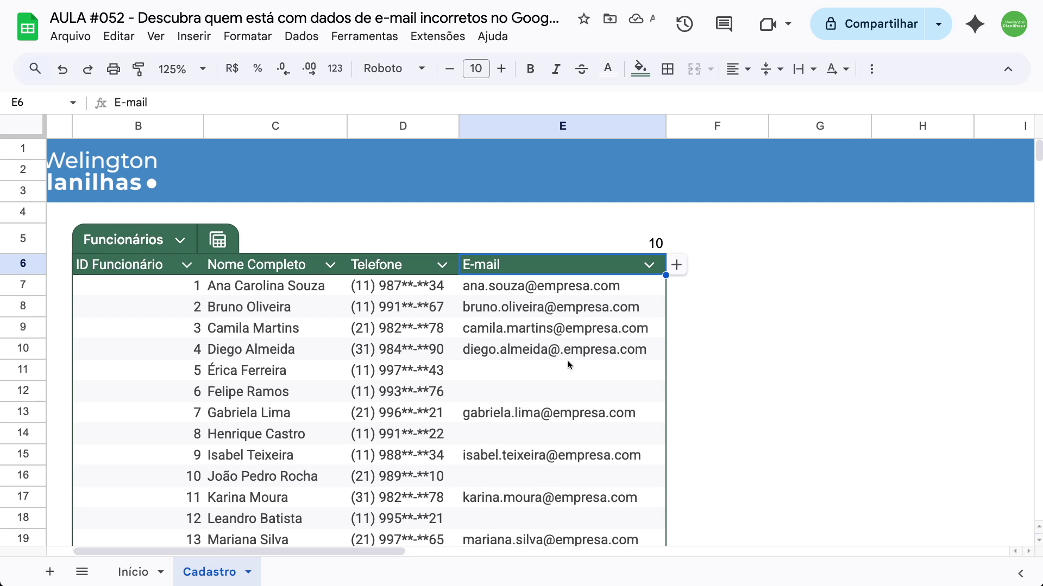
- Select the blank cells of the E-mail column between rows 11 and 28 and check them against the count in E5
scroll(568, 360, "down", 5)
left_click_drag(546, 230, 559, 246)
left_click(562, 286, "ctrl")
left_click(539, 328, "ctrl")
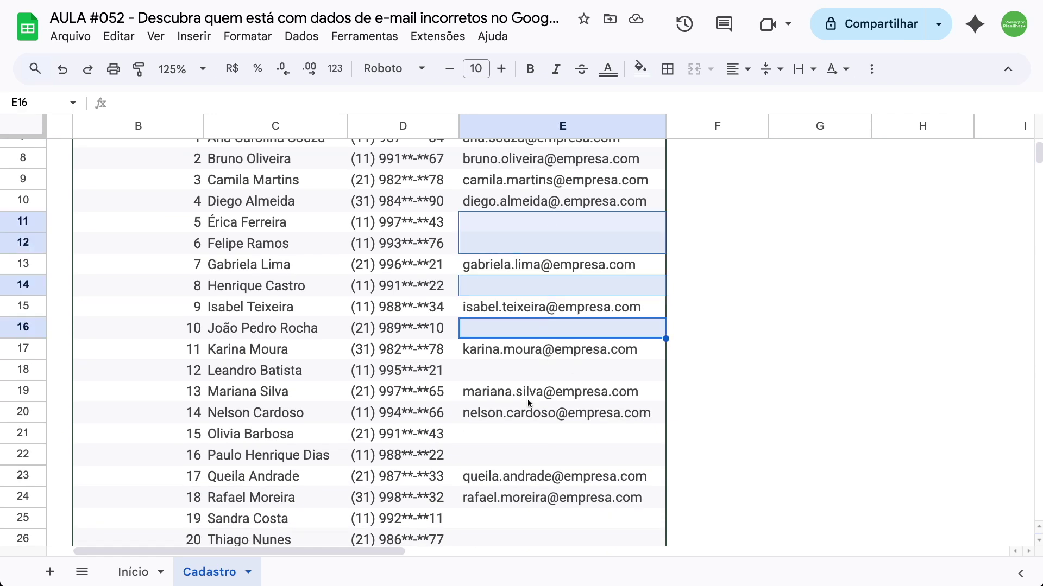
left_click(535, 370, "ctrl")
left_click_drag(530, 433, 542, 460)
scroll(542, 461, "down", 3)
scroll(542, 461, "down", 3)
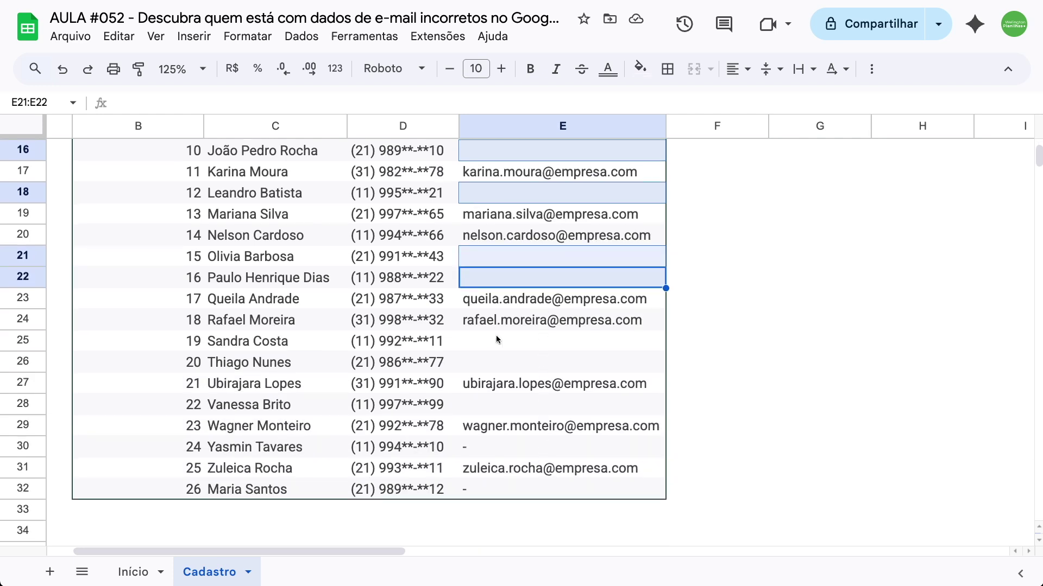
left_click_drag(496, 337, 498, 363)
left_click(516, 408, "ctrl")
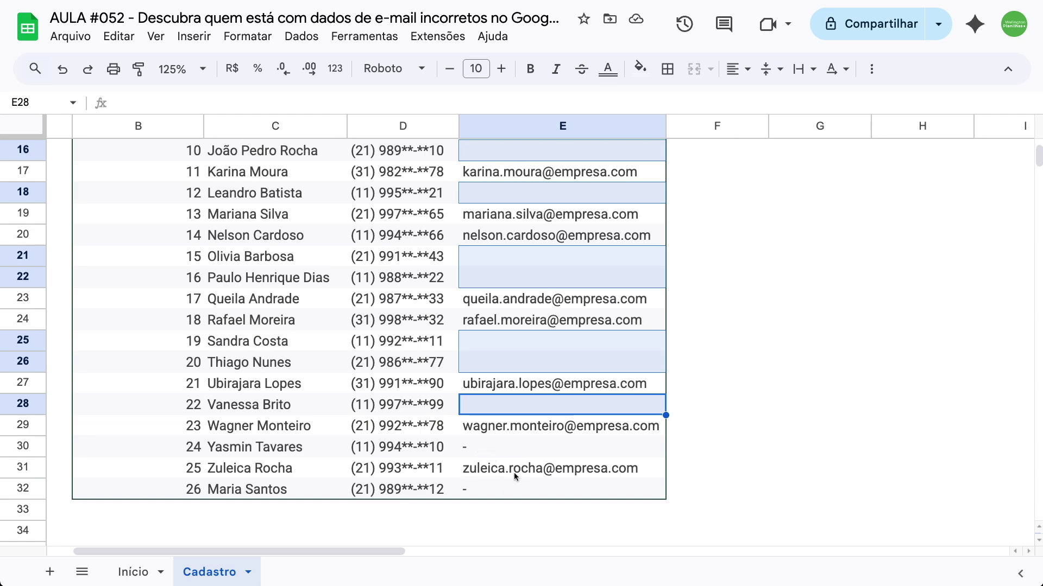
scroll(510, 448, "up", 6)
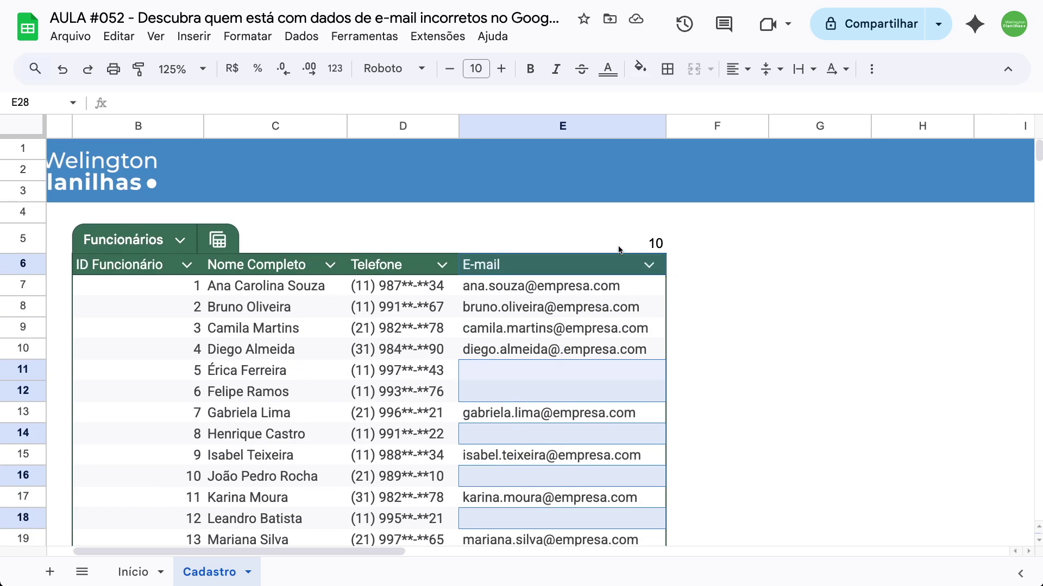
scroll(619, 250, "down", 5)
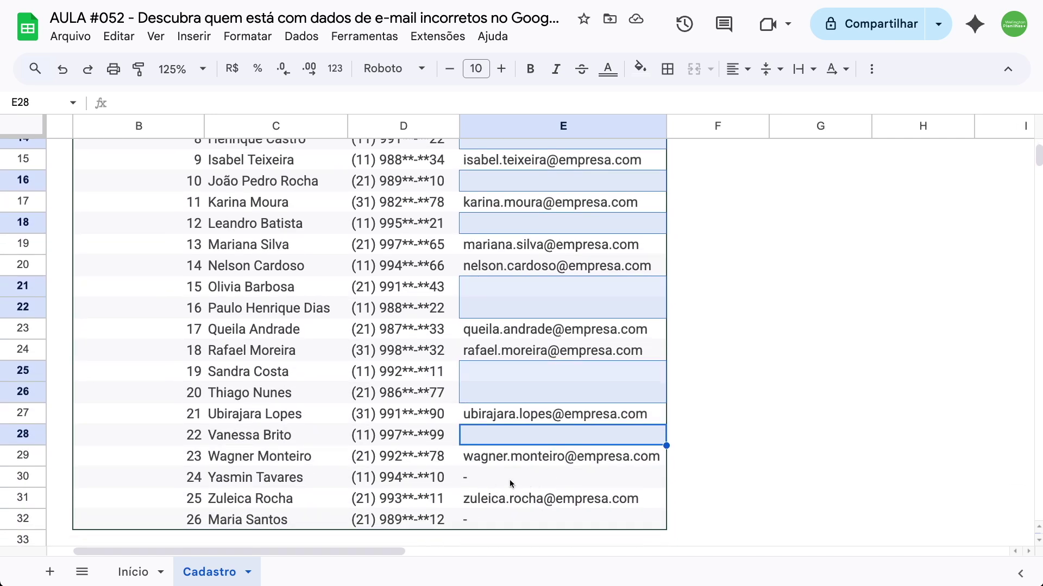
scroll(510, 484, "up", 5)
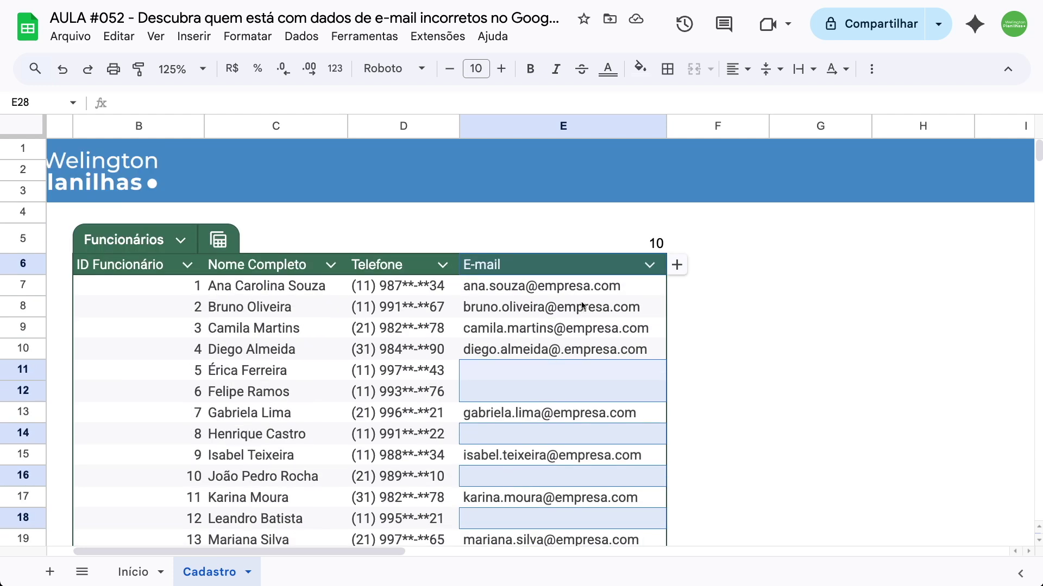
- Add a table column after E-mail headed "E-mail Válido?" and widen it to fit the header
left_click(678, 266)
left_click(691, 264)
double_click(691, 265)
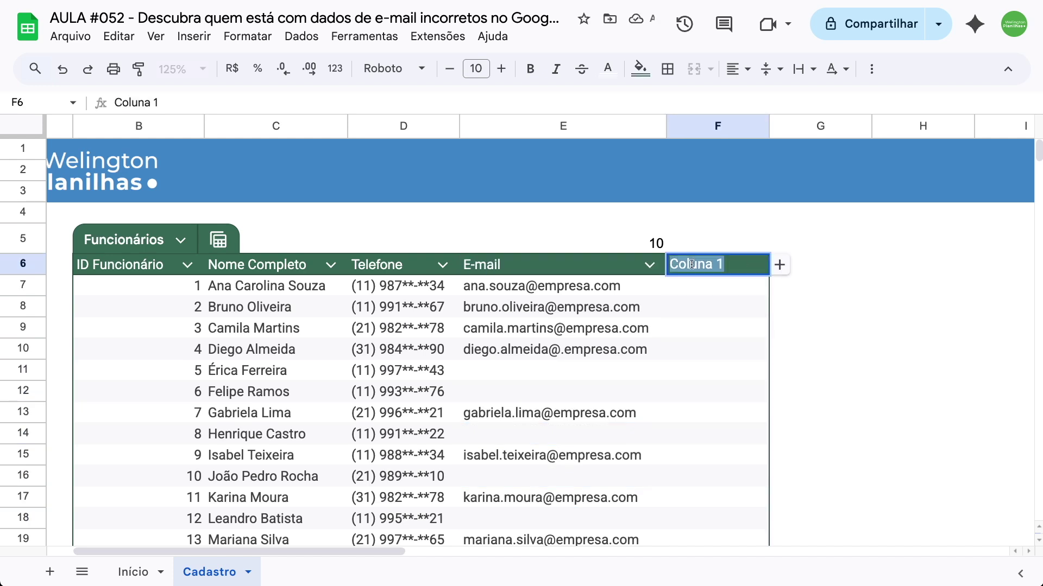
type("E-mail")
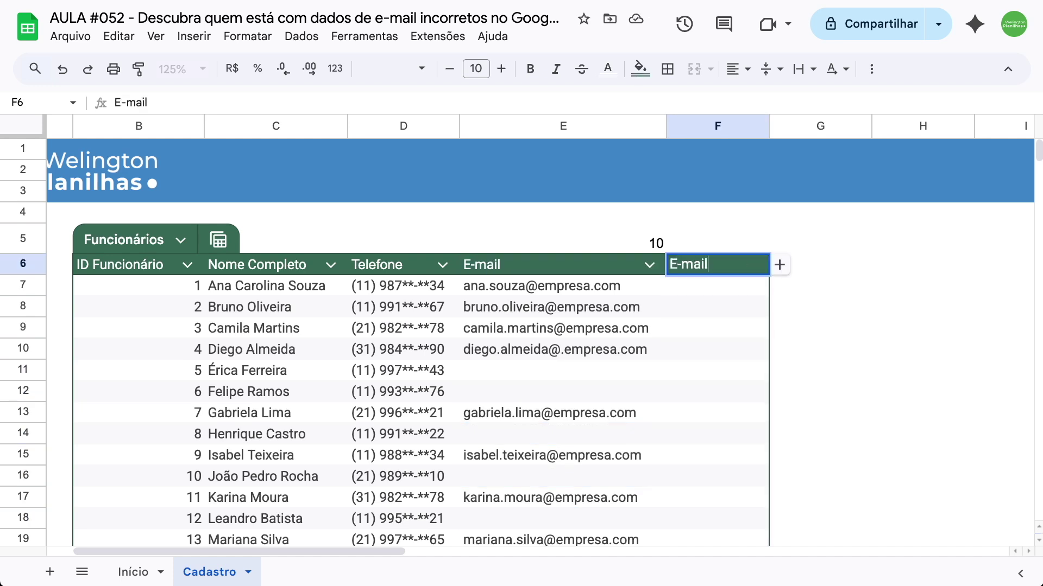
type(" Válido")
key("Return")
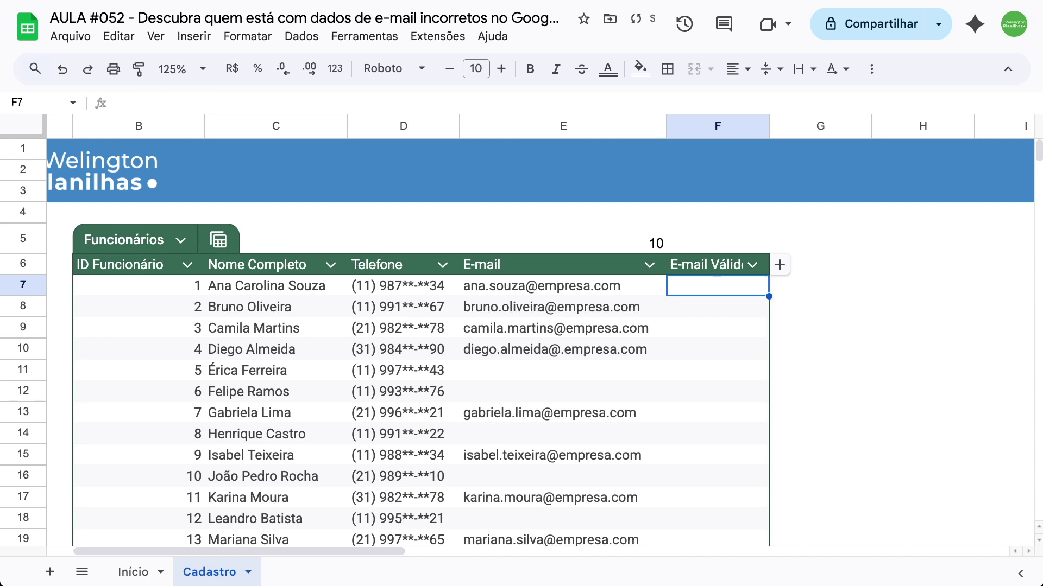
left_click_drag(770, 124, 785, 124)
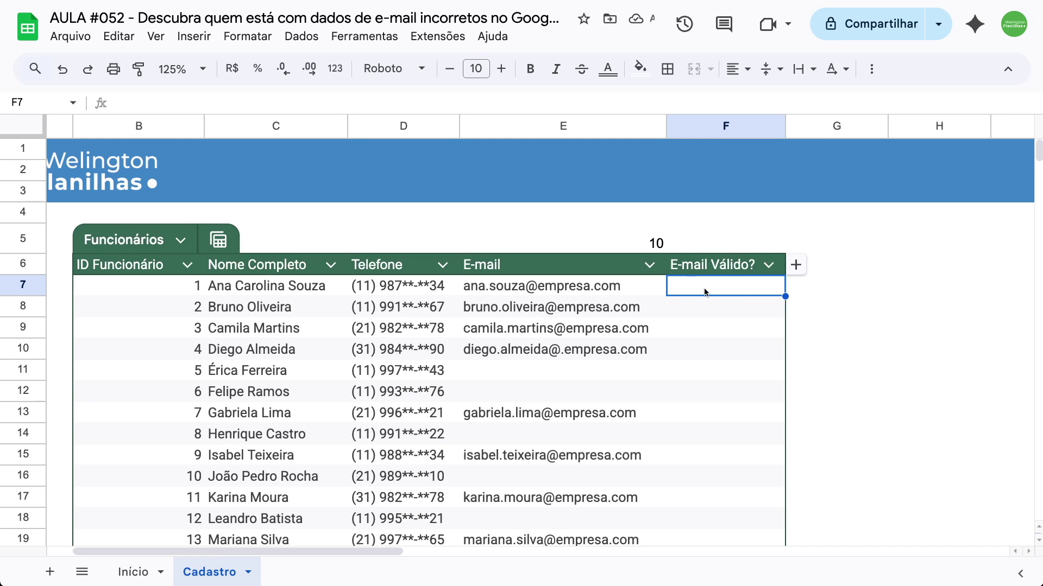
- Enter =ISEMAIL(Funcionários[E-mail]) in cell F7 and accept the suggested autofill for the rest of the E-mail Válido? column
type("=")
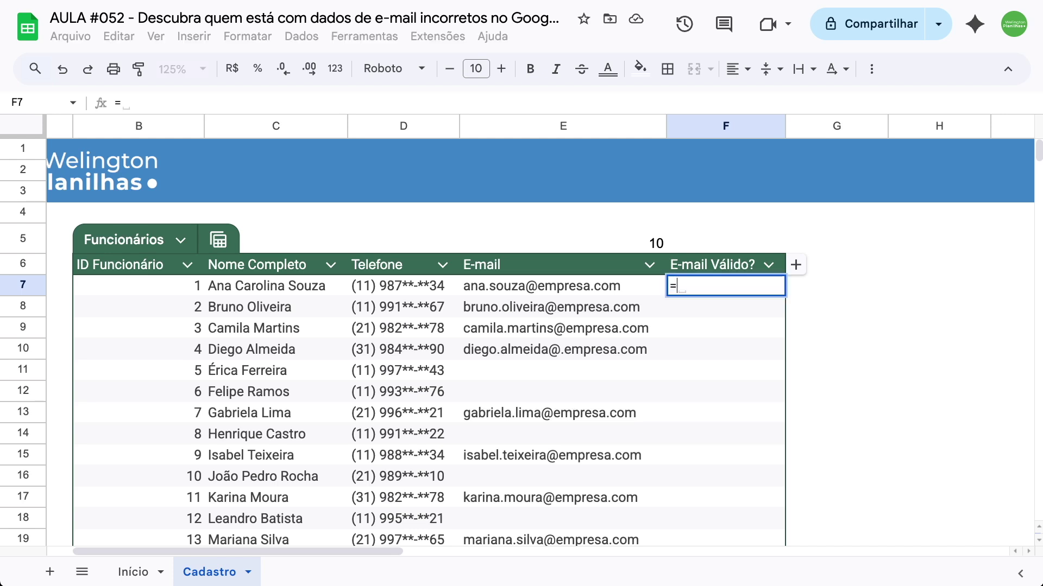
type("ise")
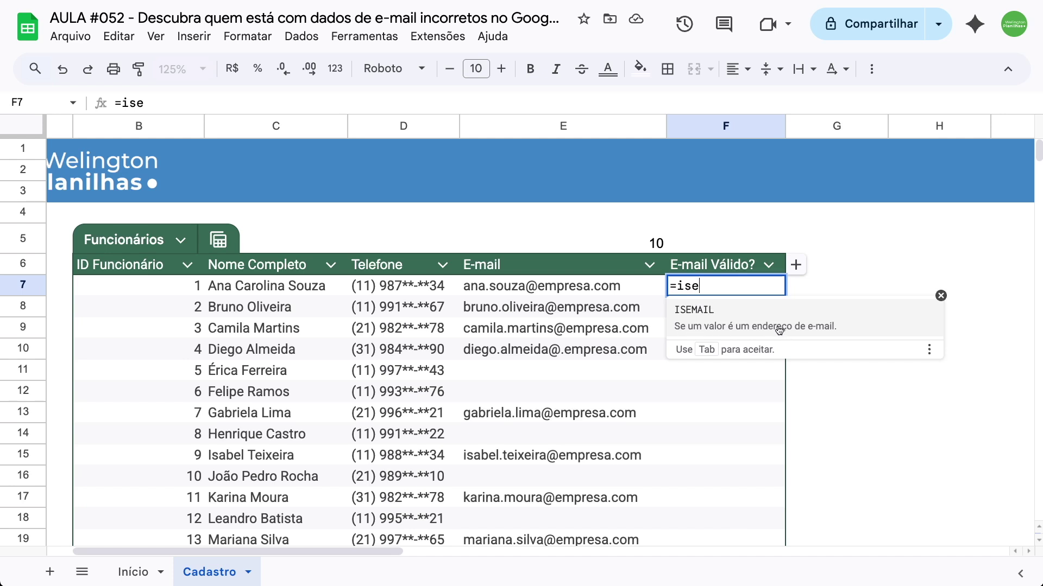
left_click(724, 317)
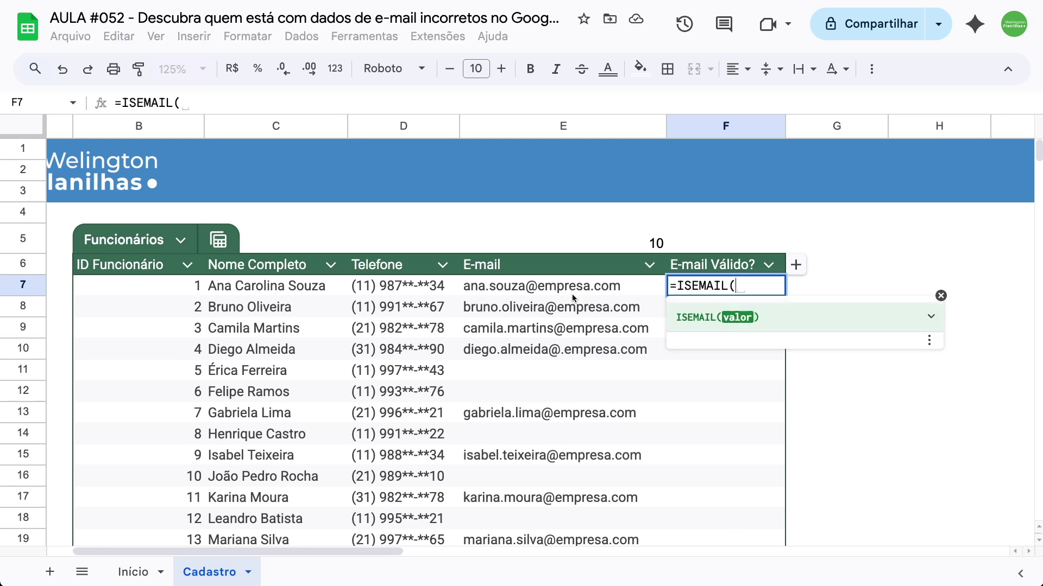
left_click_drag(575, 288, 573, 454)
scroll(572, 456, "up", 5)
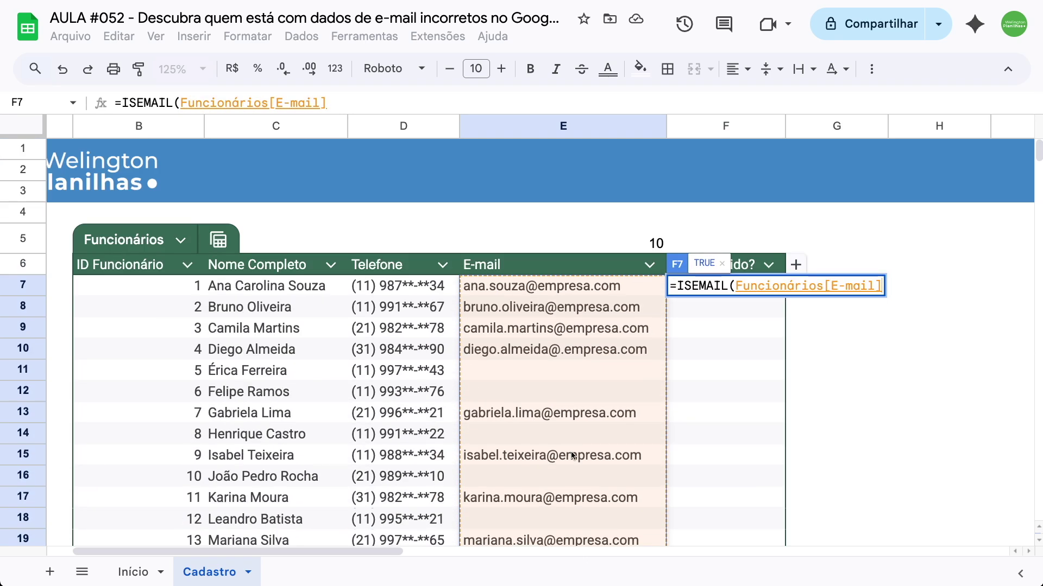
type(")")
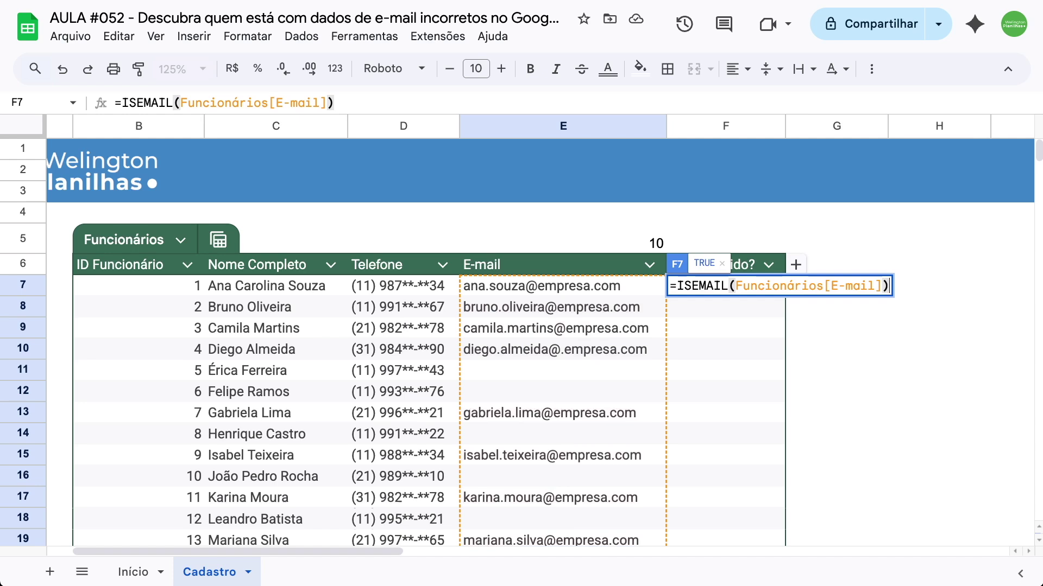
key("Return")
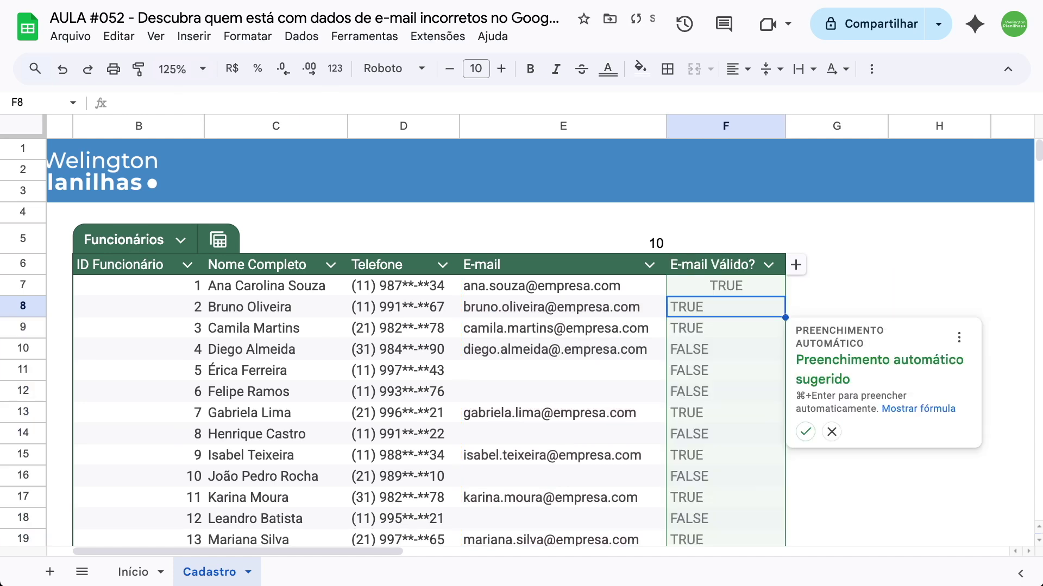
left_click(805, 433)
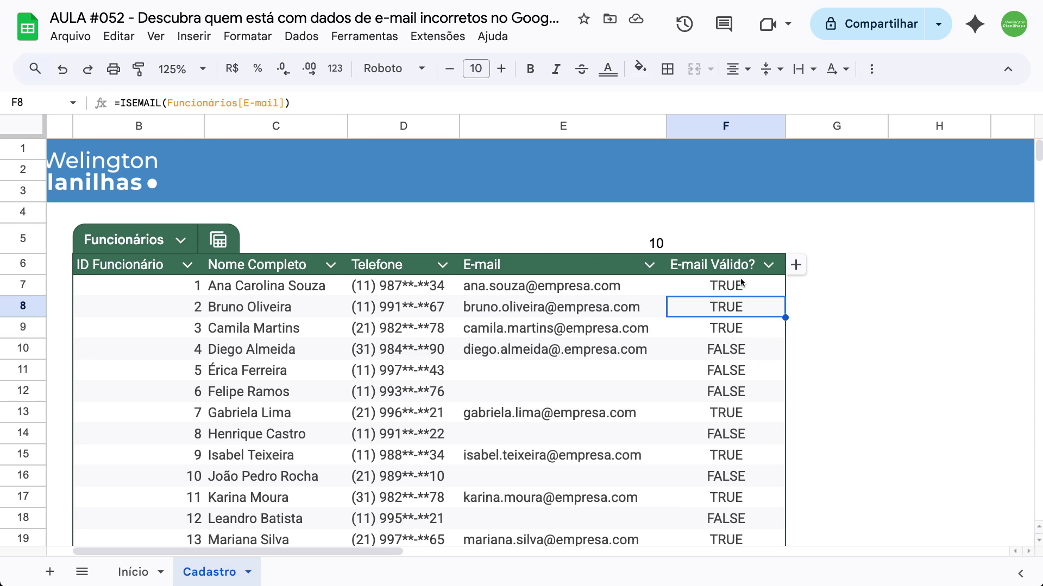
- Review the E-mail Válido? results down the table and change that column's type to checkbox (Caixa de seleção)
scroll(727, 372, "down", 5)
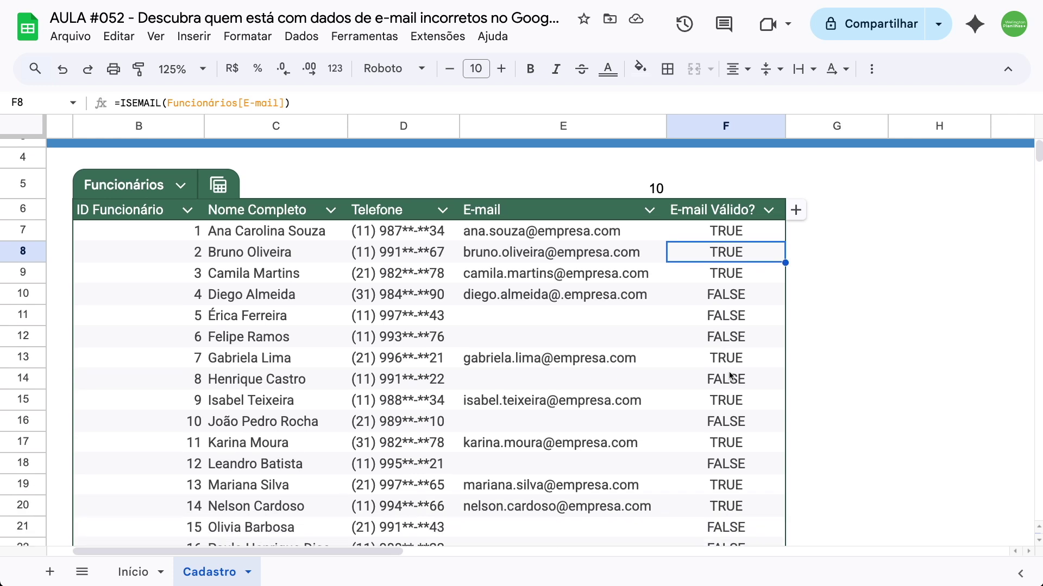
scroll(729, 374, "down", 5)
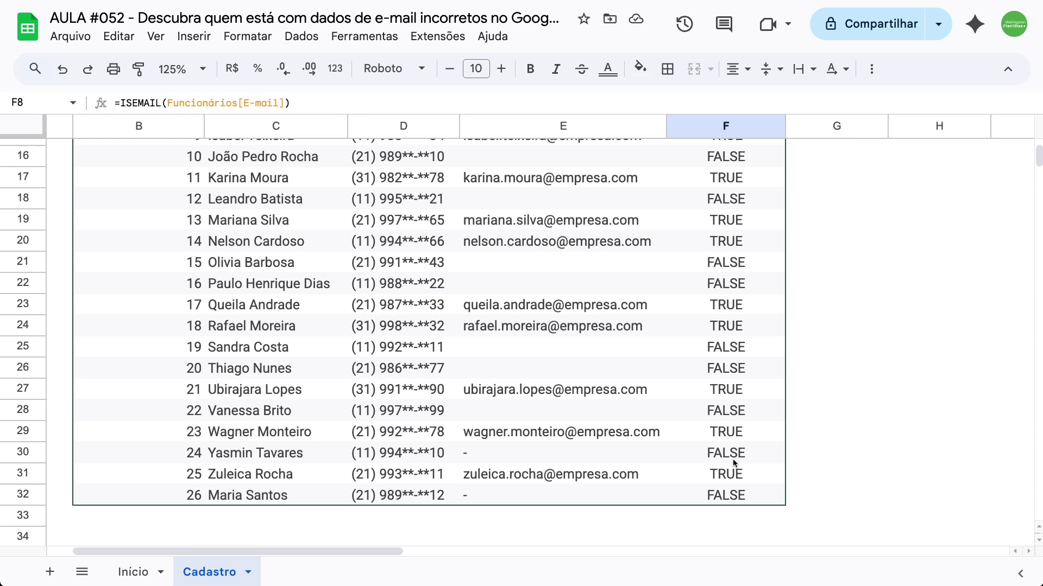
scroll(733, 463, "up", 5)
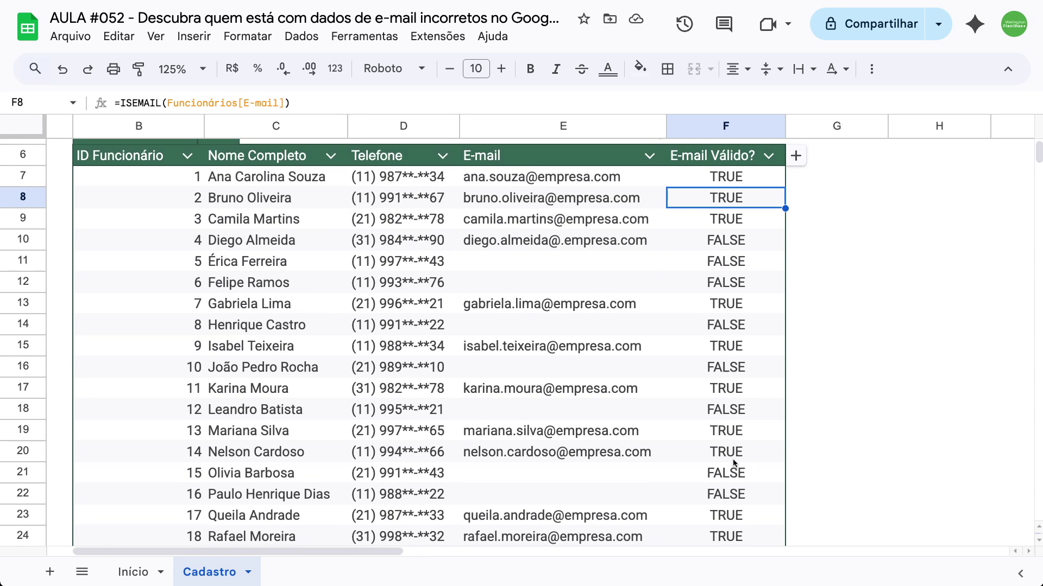
scroll(733, 462, "up", 2)
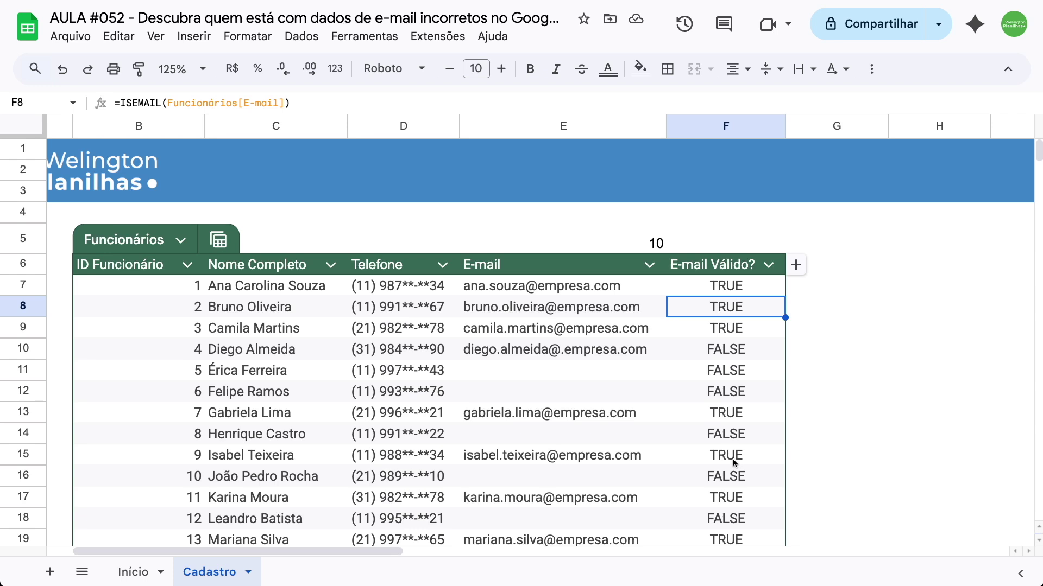
left_click(768, 266)
mouse_move(844, 304)
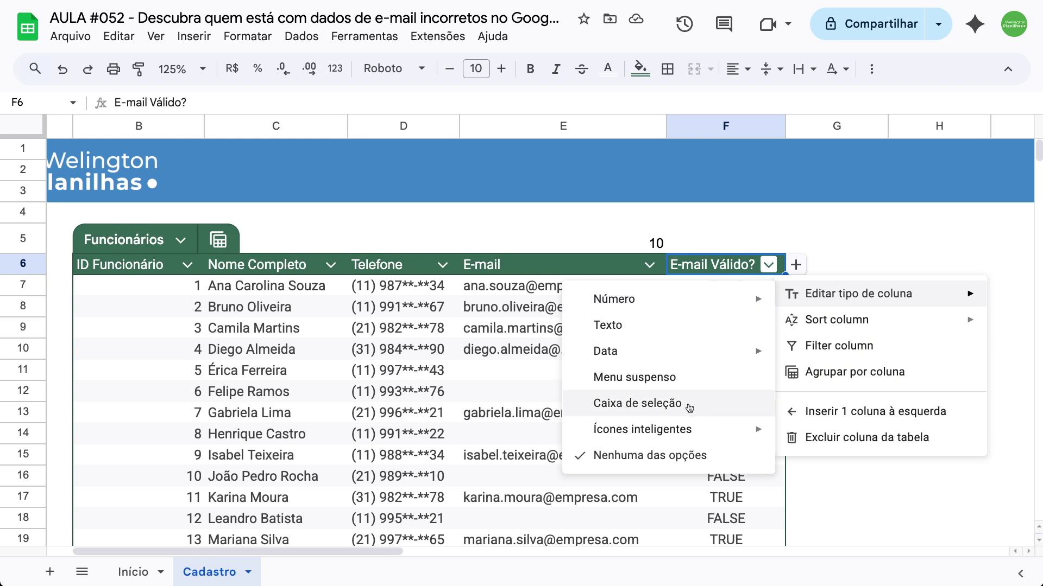
left_click(725, 407)
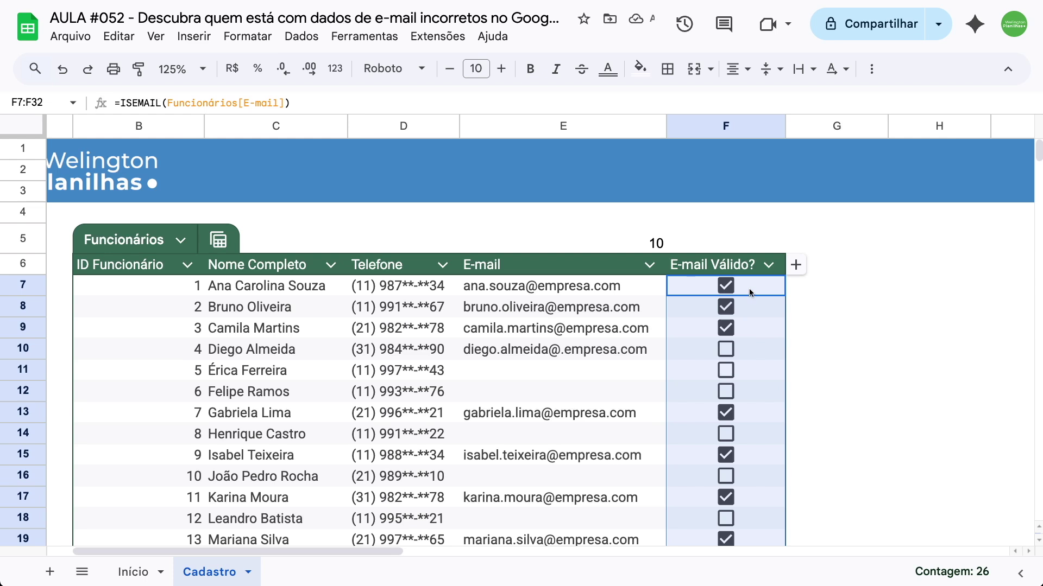
scroll(752, 292, "down", 4)
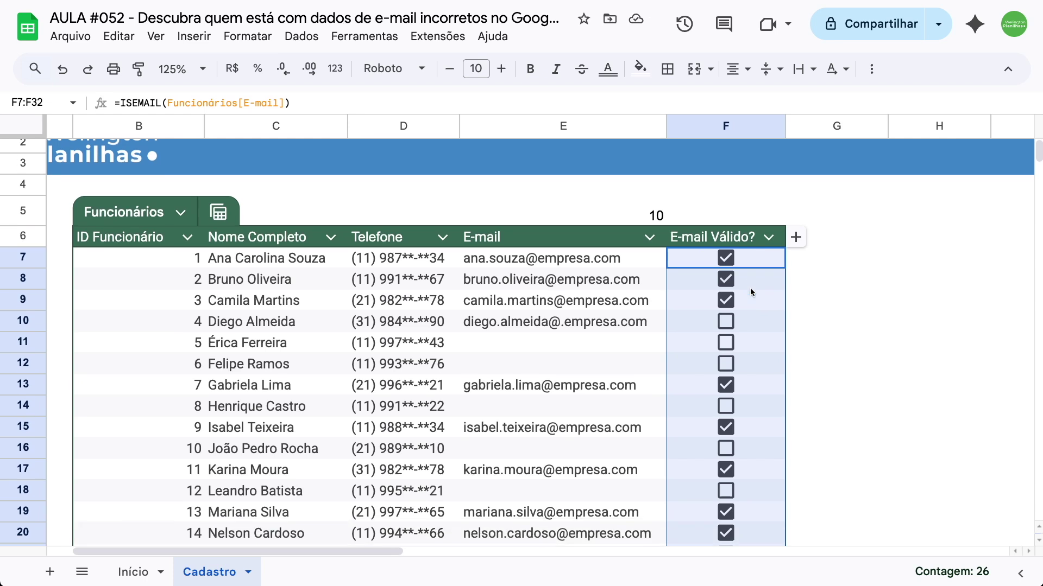
left_click(749, 318)
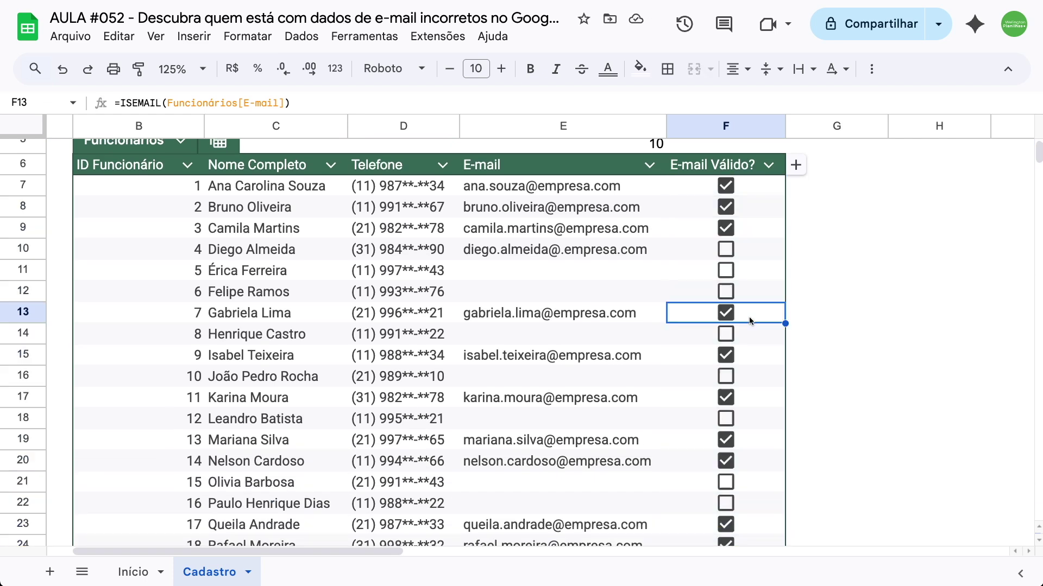
left_click(752, 333)
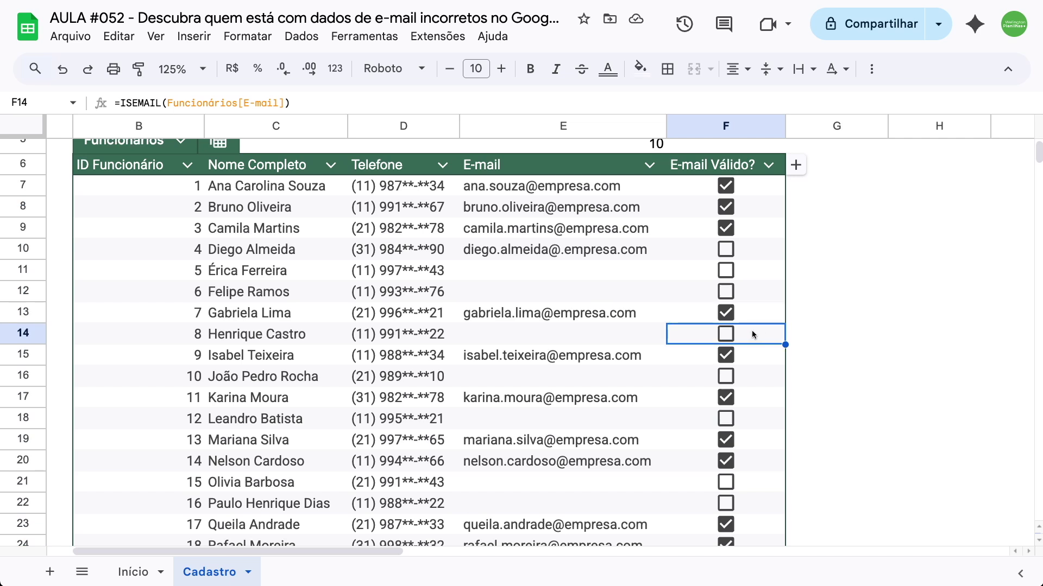
- Count the invalid e-mails in cell F5 with =CONT.SE(Funcionários[E-mail Válido?];FALSE)
scroll(752, 333, "up", 4)
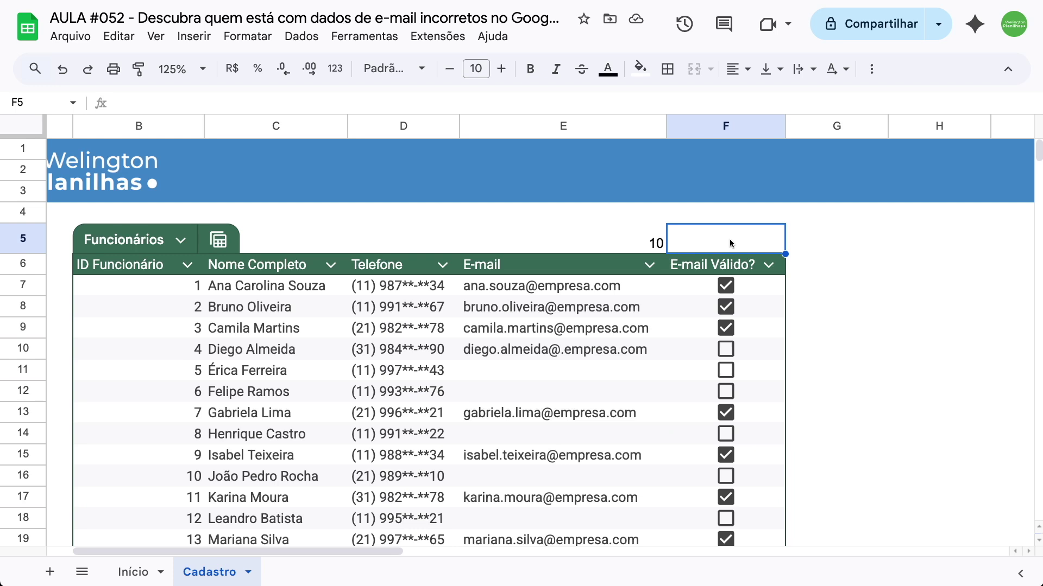
type("=")
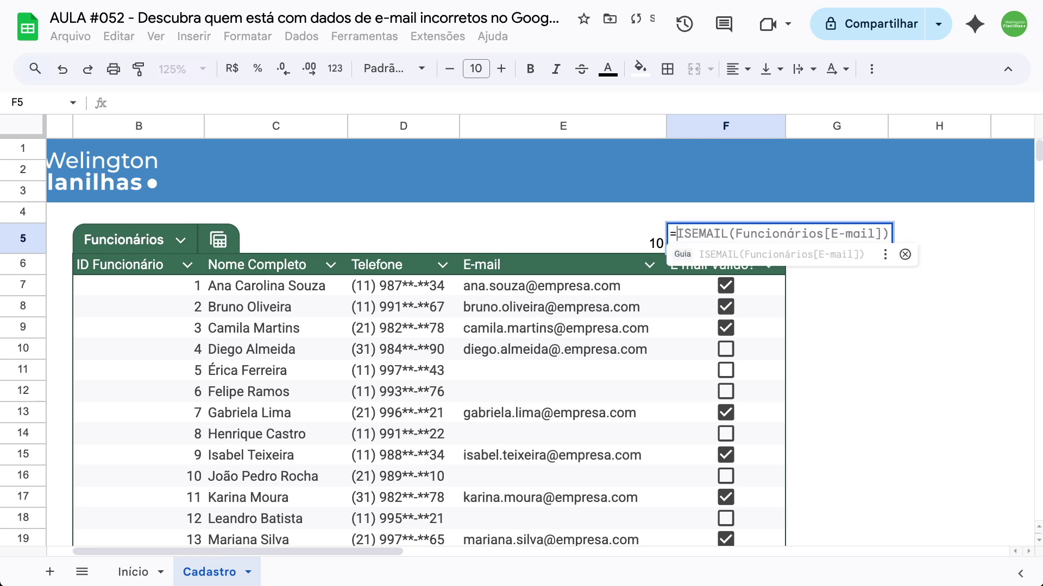
type("cont.se")
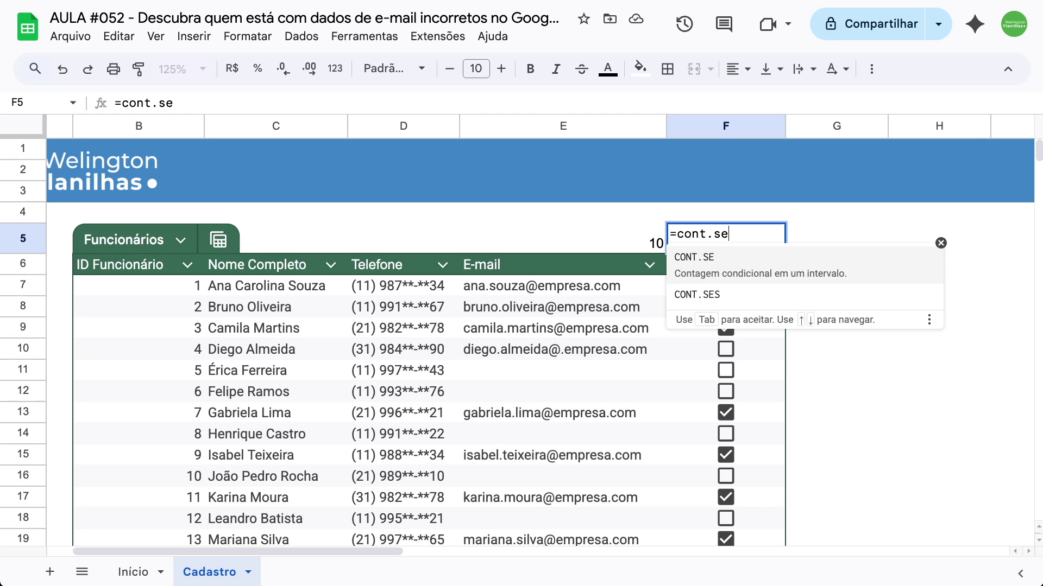
key("Tab")
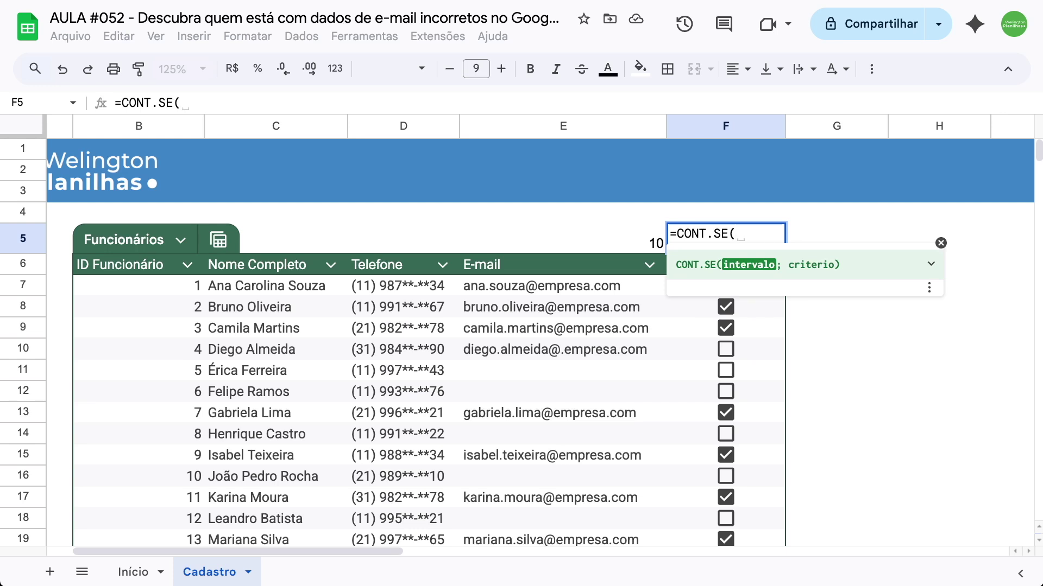
left_click_drag(662, 291, 679, 382)
type(";")
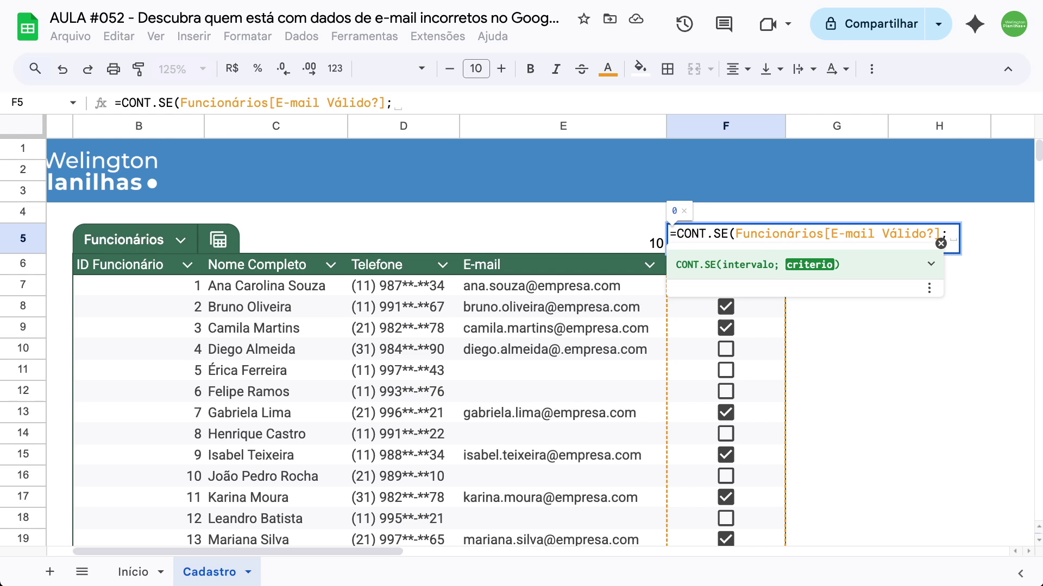
type("FALSE")
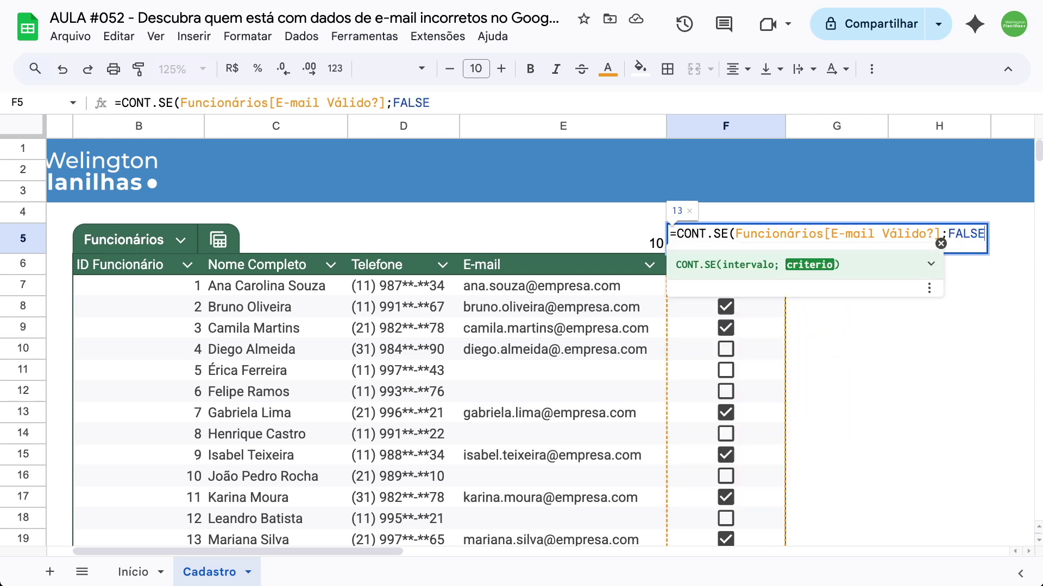
type(")")
key("Return")
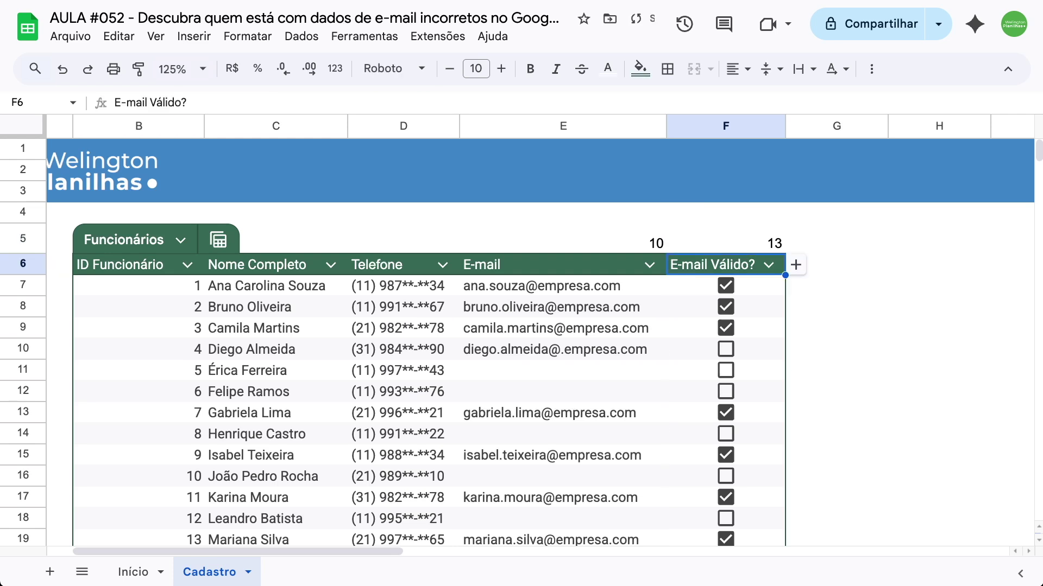
left_click(727, 242)
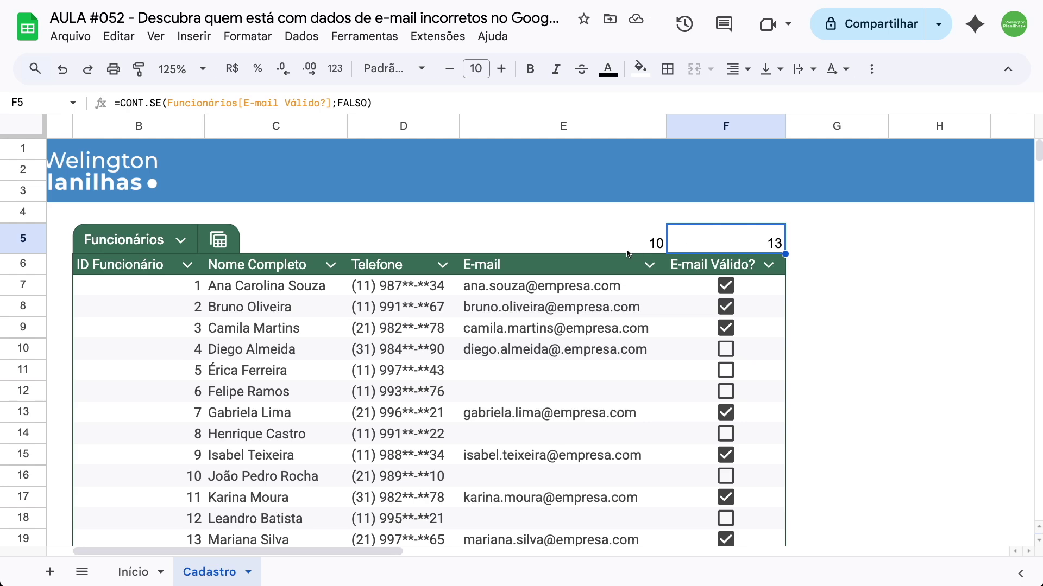
scroll(598, 322, "down", 5)
scroll(598, 321, "down", 2)
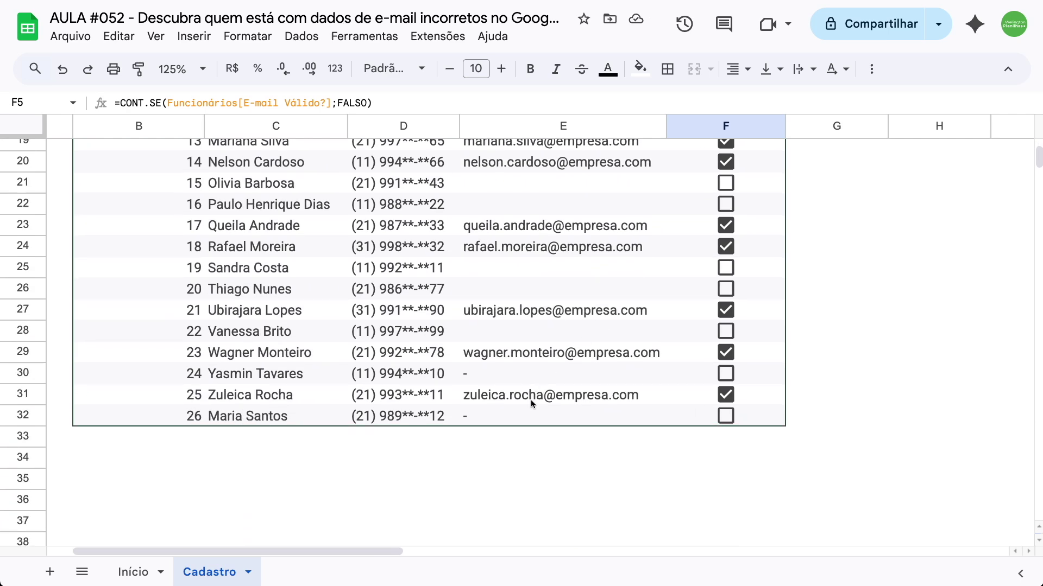
scroll(543, 400, "up", 7)
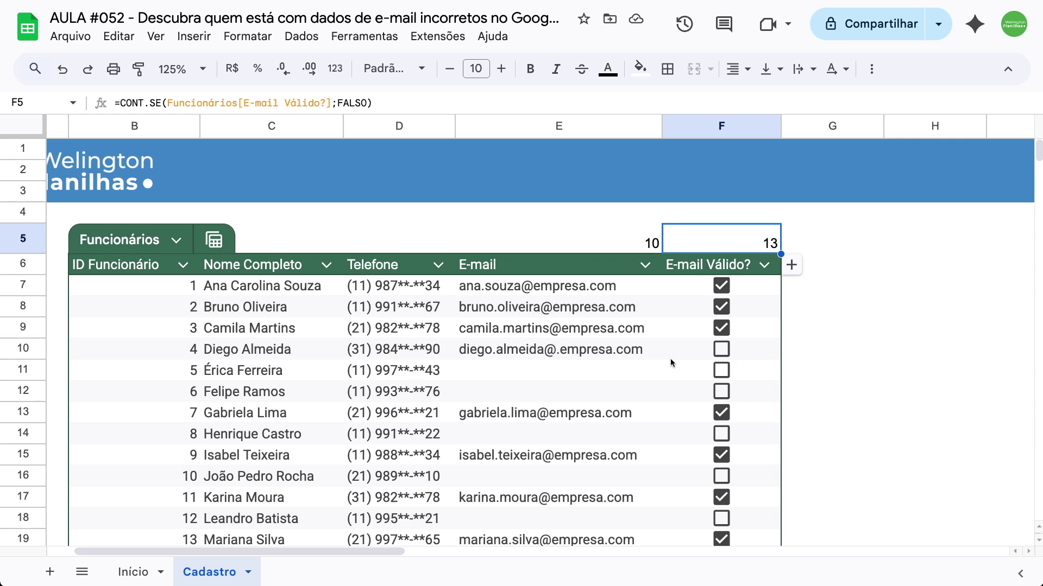
- Start a FILTER formula in cell H7 with Funcionários[Nome Completo] as its range
scroll(789, 309, "right", 5)
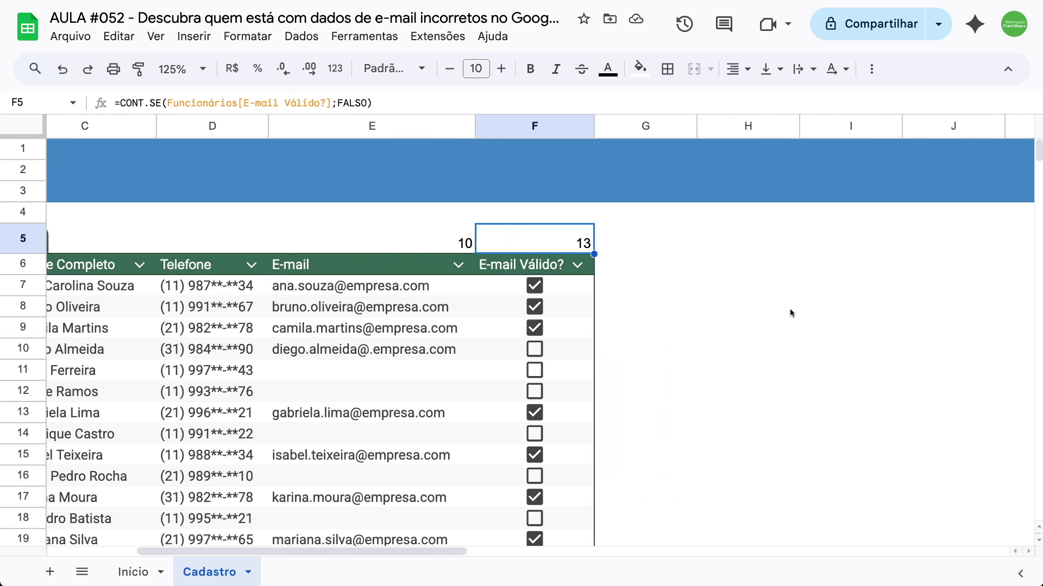
left_click(674, 271)
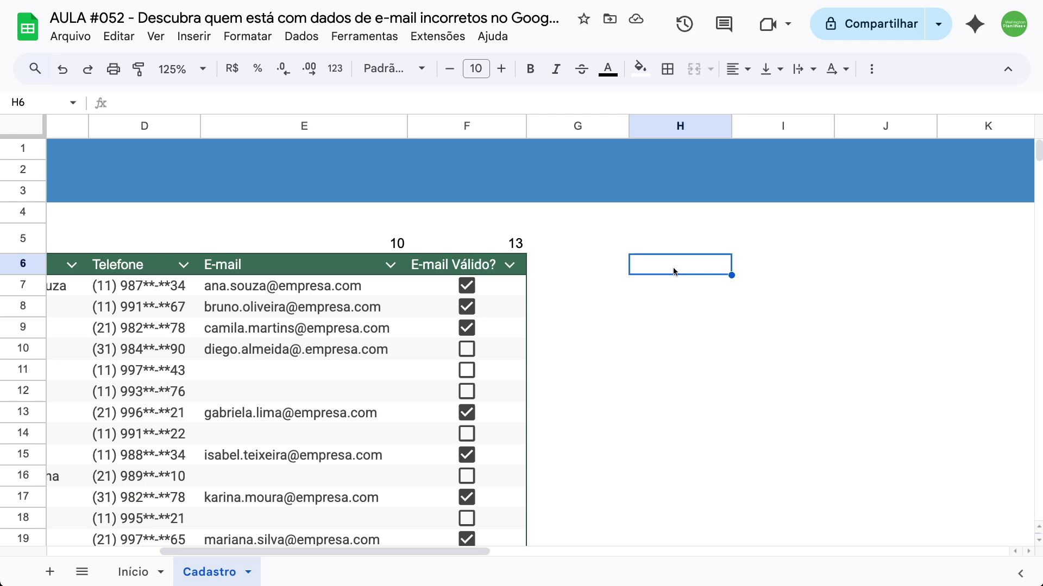
key("Down")
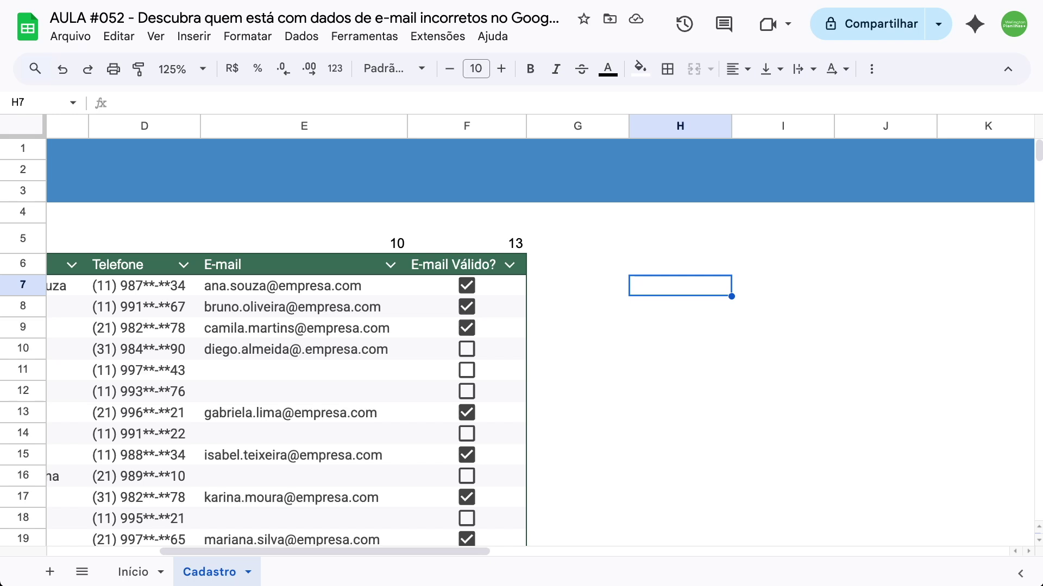
type("=")
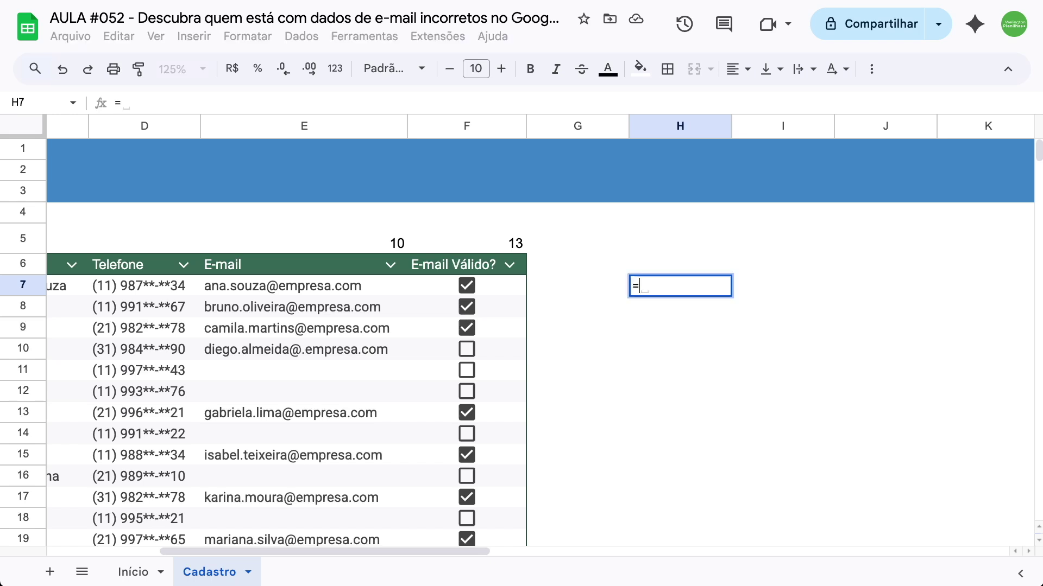
type("FIL")
key("Tab")
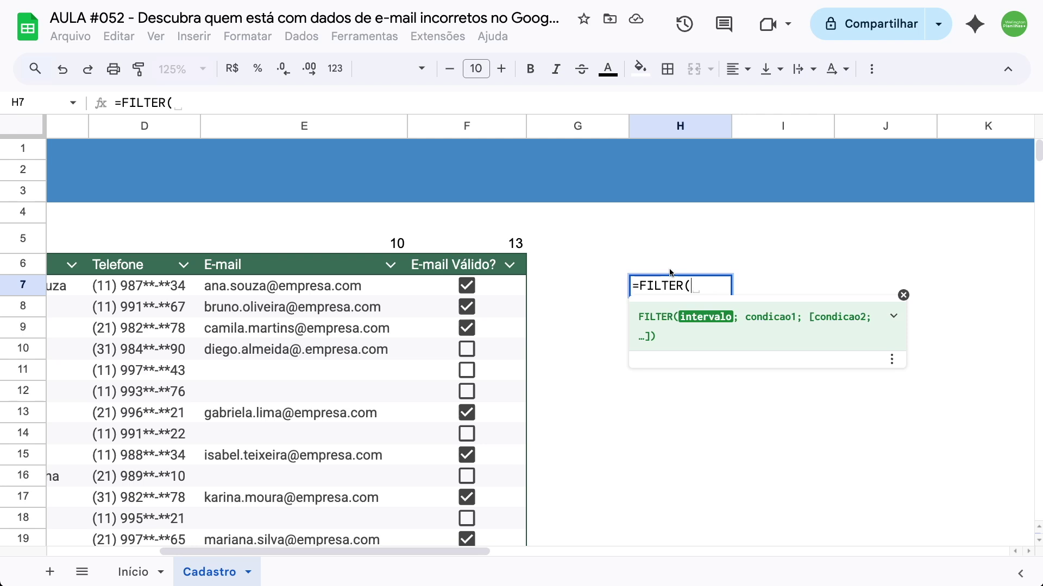
scroll(617, 291, "left", 6)
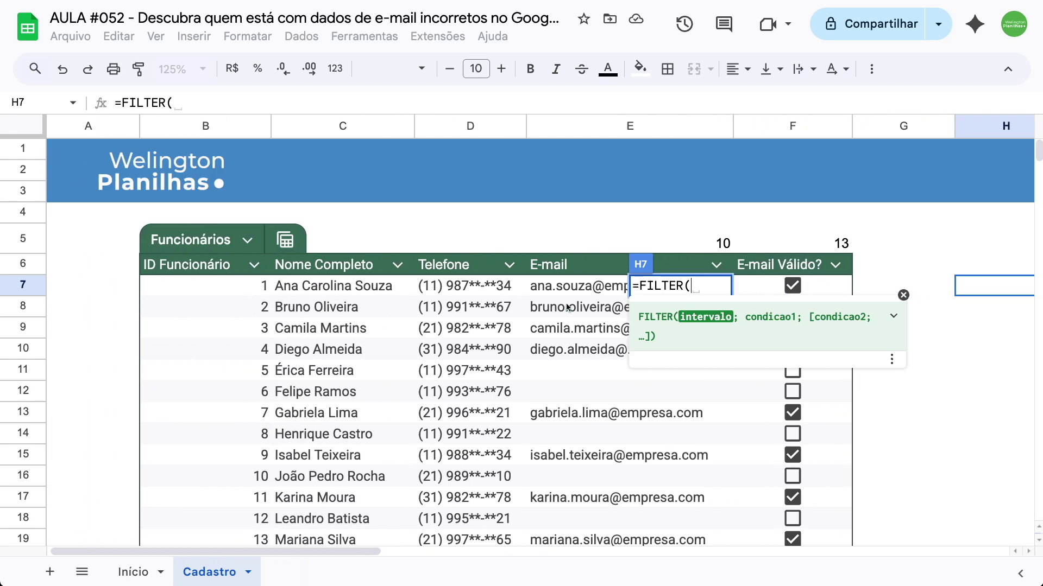
left_click(348, 292)
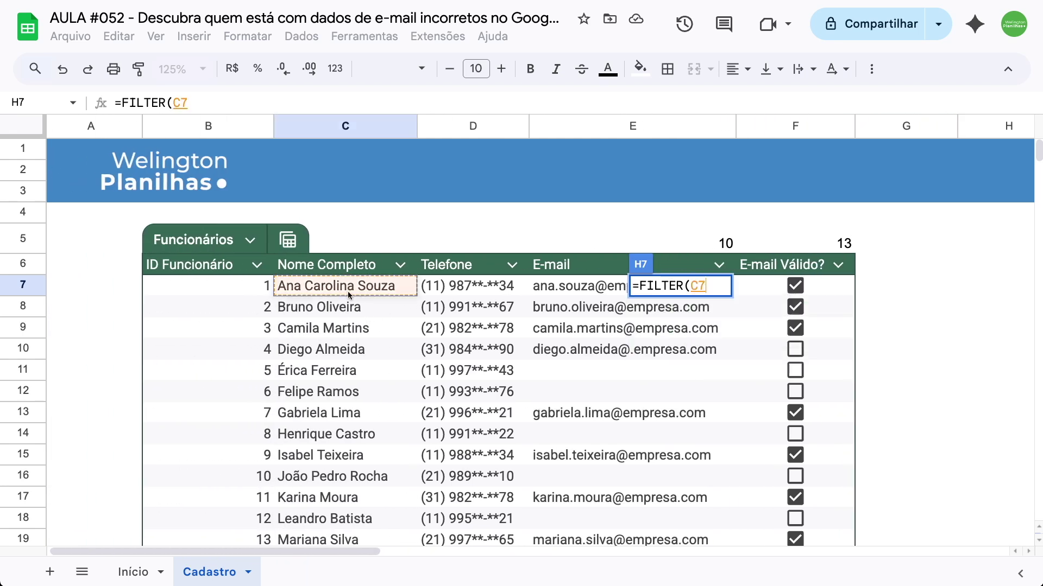
left_click_drag(348, 295, 359, 543)
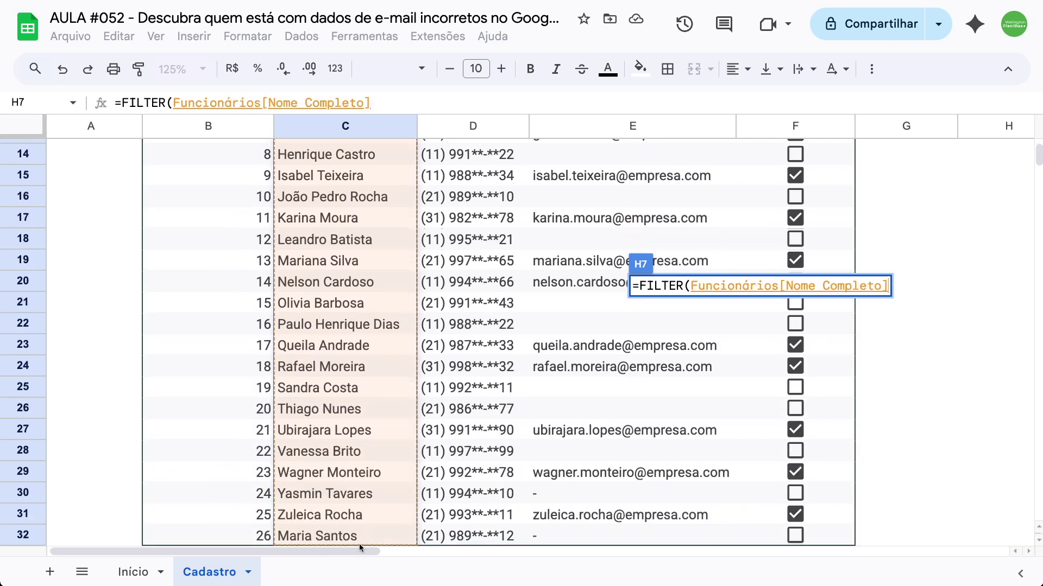
scroll(379, 412, "up", 10)
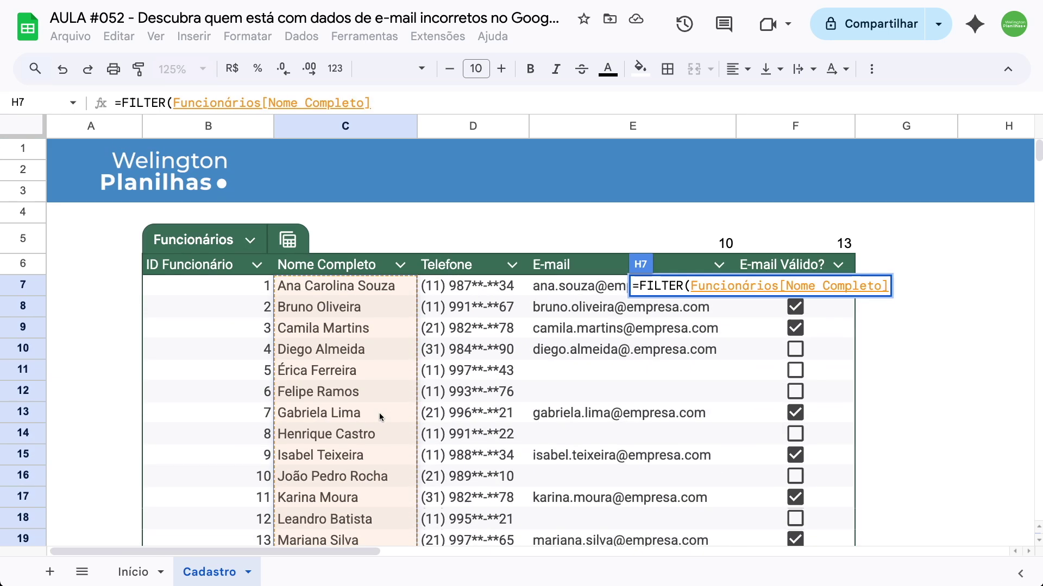
- Complete the FILTER formula in H7 with the condition Funcionários[E-mail Válido?]=FALSE
scroll(379, 412, "right", 5)
type(";")
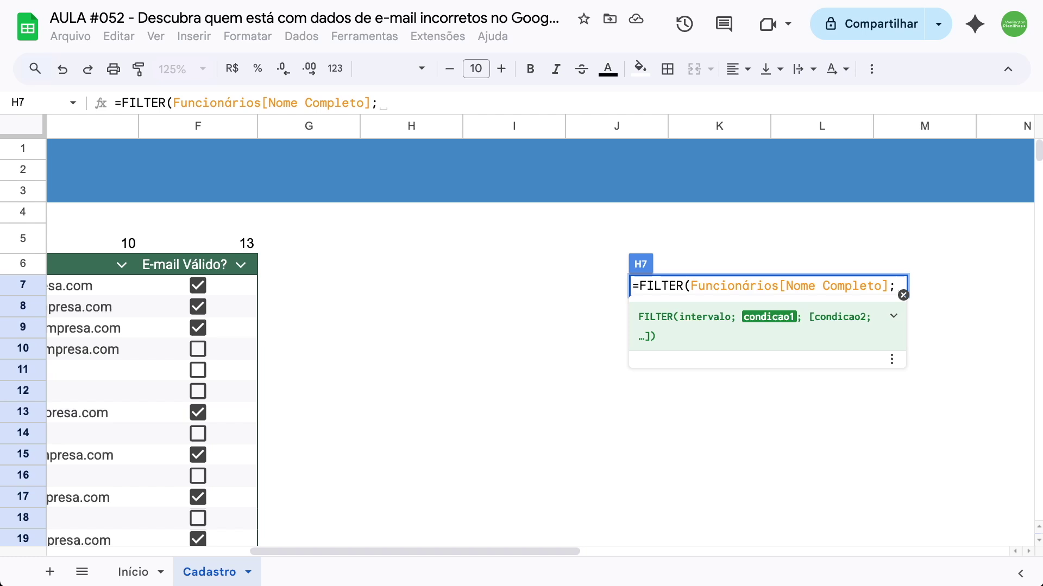
left_click_drag(165, 293, 174, 449)
scroll(174, 450, "up", 6)
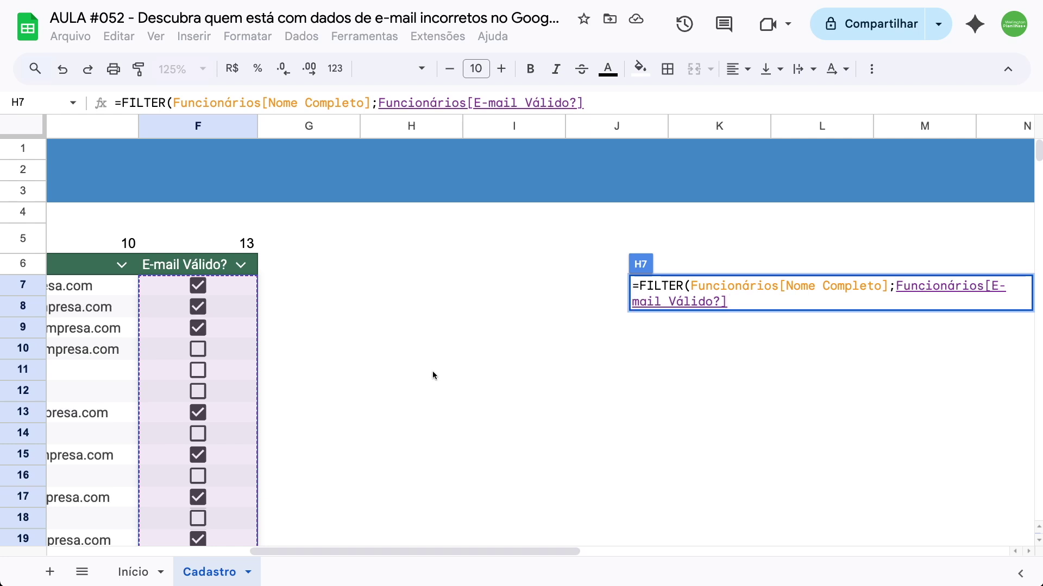
type("=")
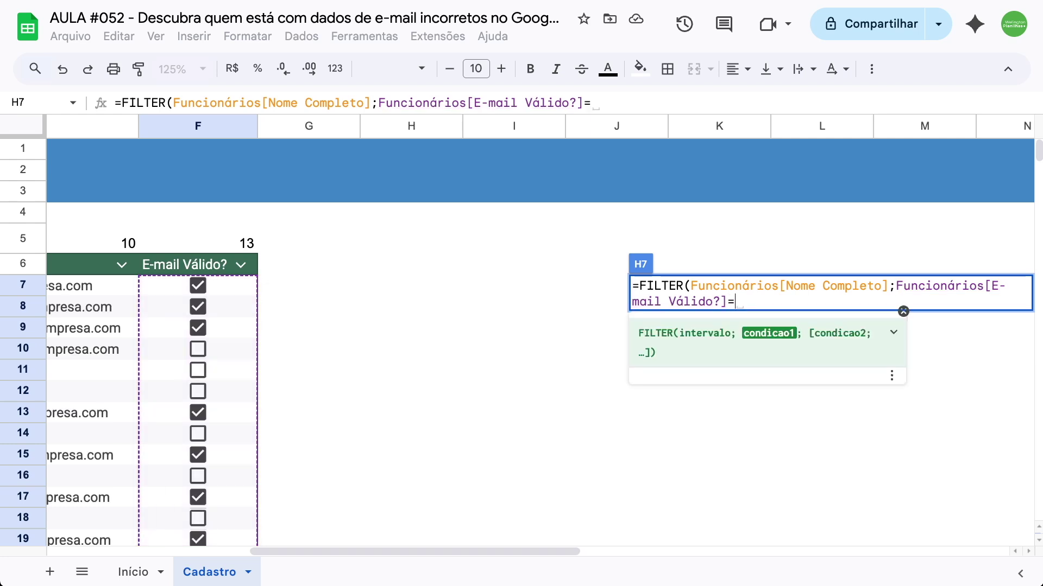
type("FA")
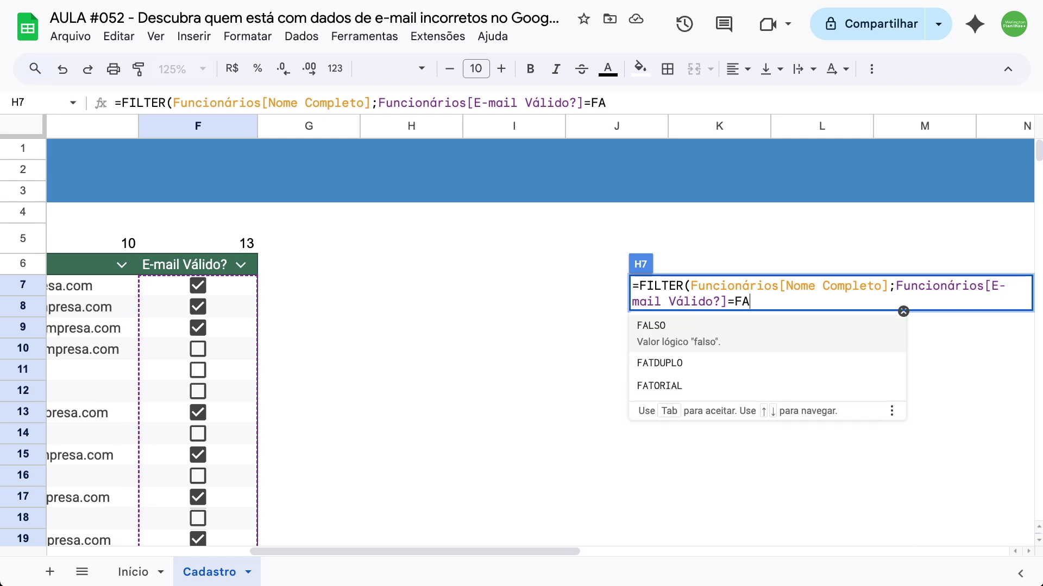
type("LSE")
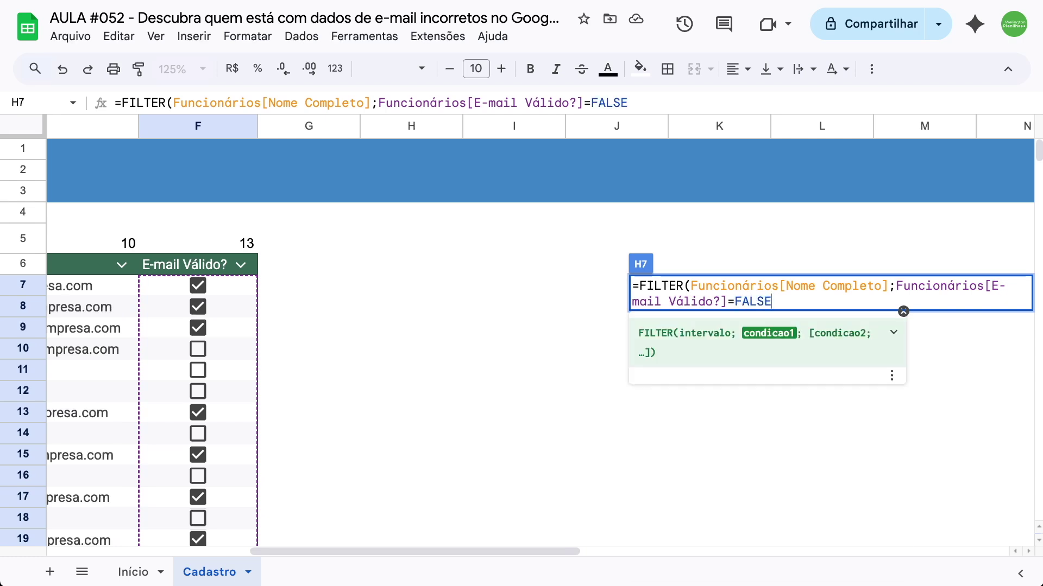
type(")")
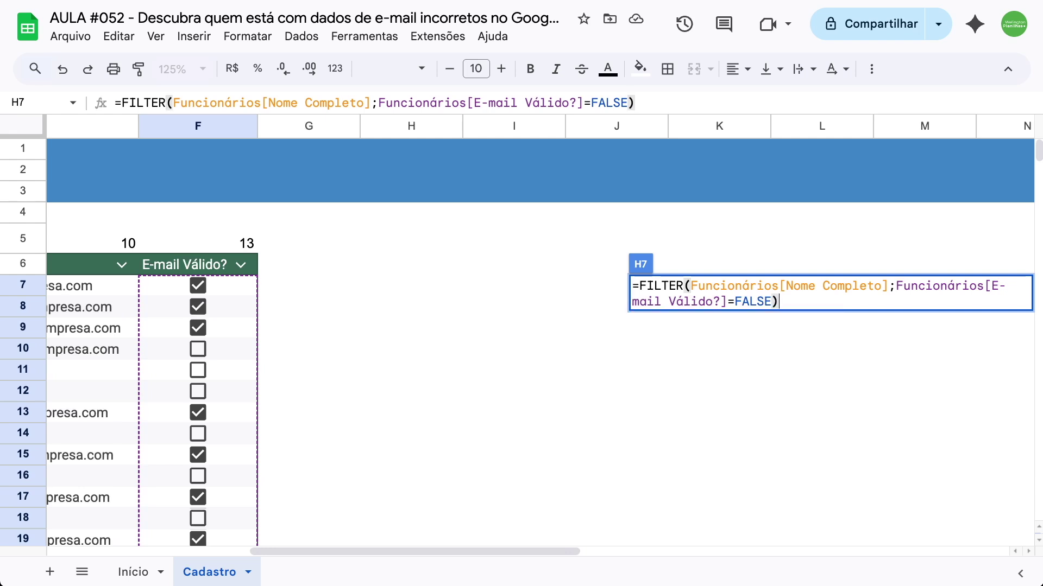
key("Return")
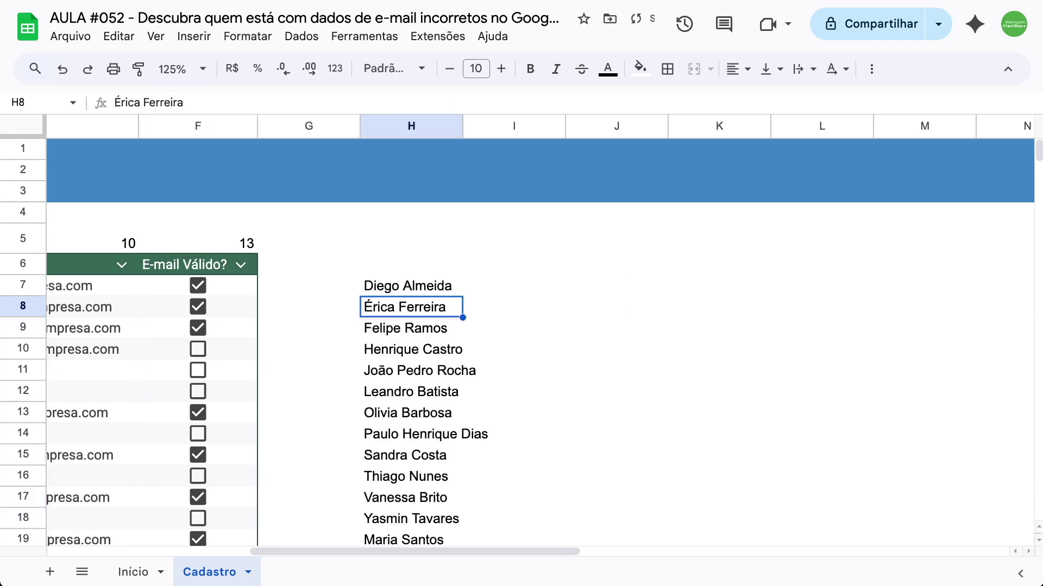
- Add the headers Nome in H6 and Telefone in I6 above the filtered list
scroll(446, 368, "down", 3)
scroll(446, 369, "left", 2)
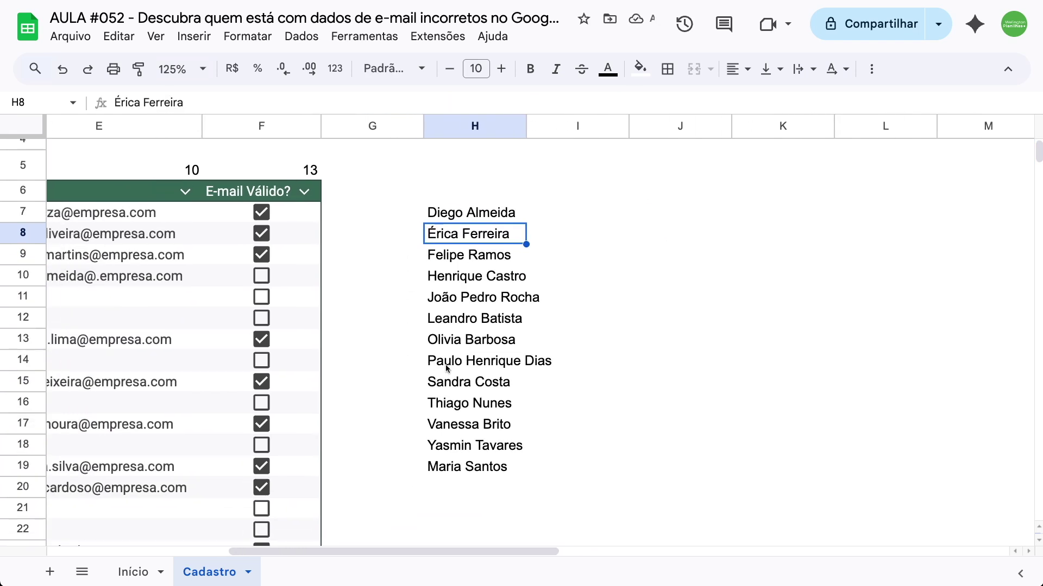
scroll(445, 365, "left", 1)
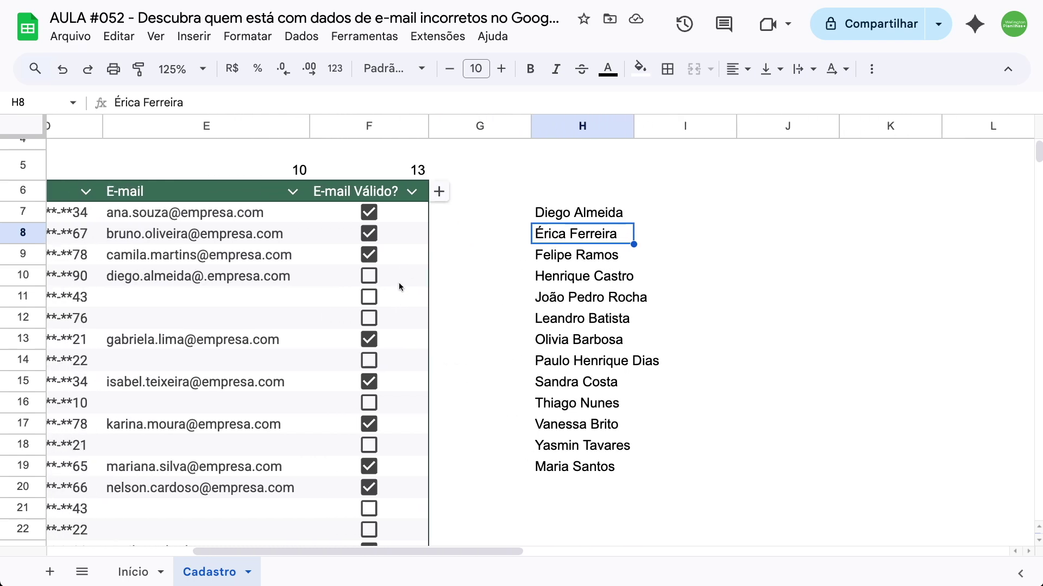
left_click(563, 192)
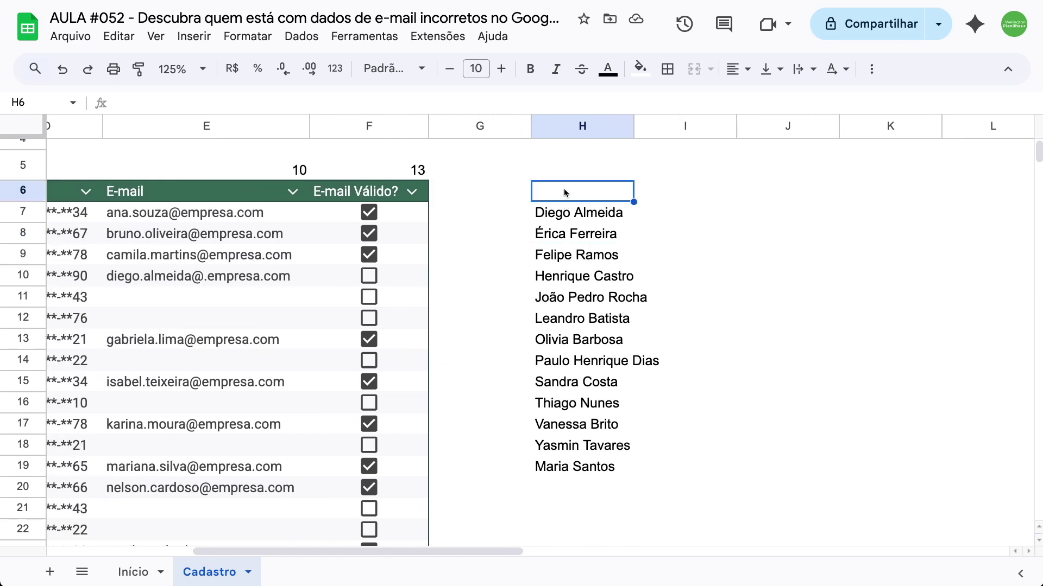
type("Nome")
key("Return")
key("Up")
key("Right")
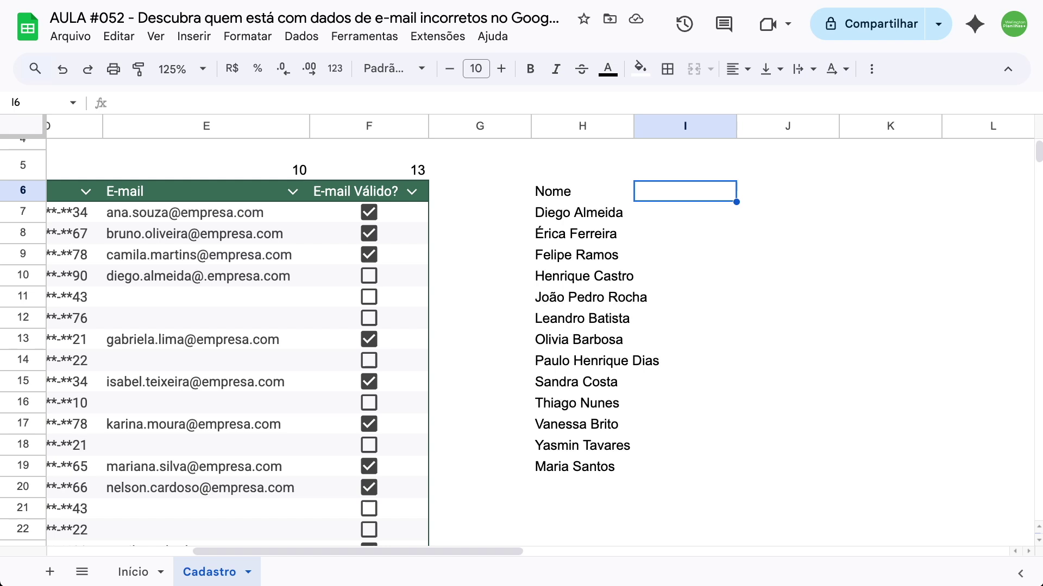
type("Telefone")
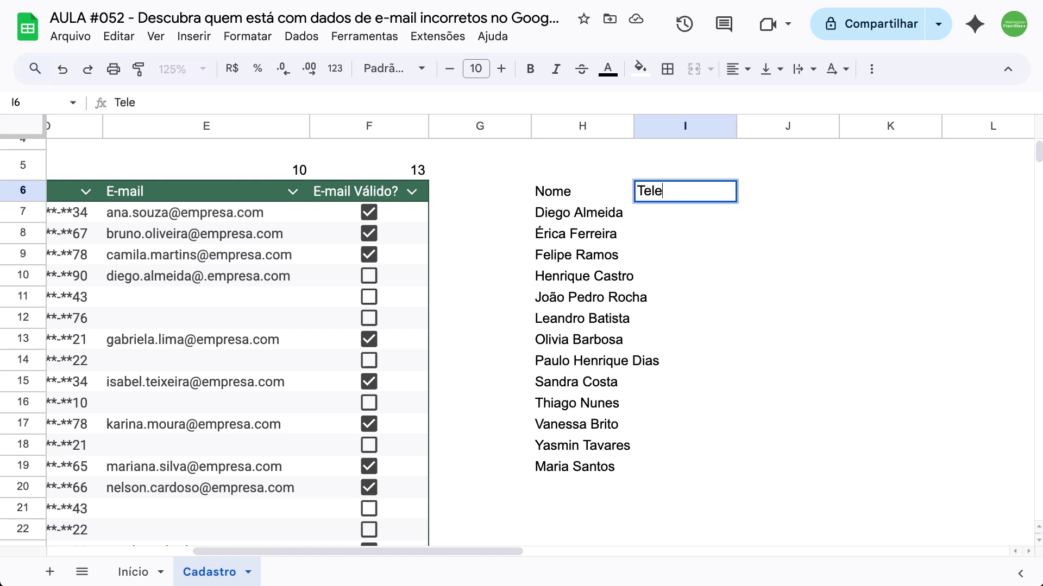
key("Return")
- Extend the range of the FILTER formula in H7 to Funcionários[[Nome Completo]:[Telefone]], keeping its existing condition
left_click(582, 212)
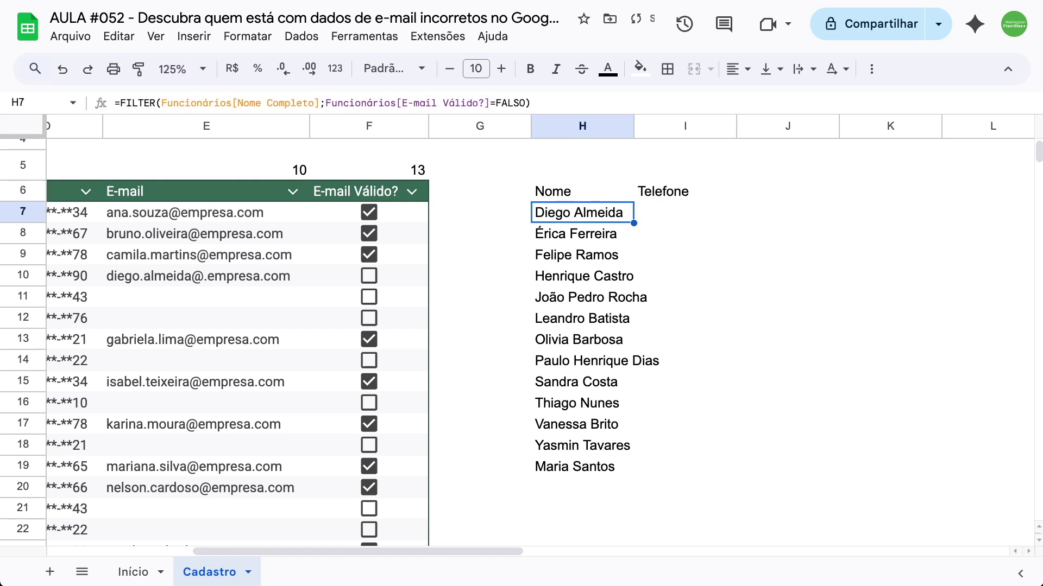
double_click(574, 215)
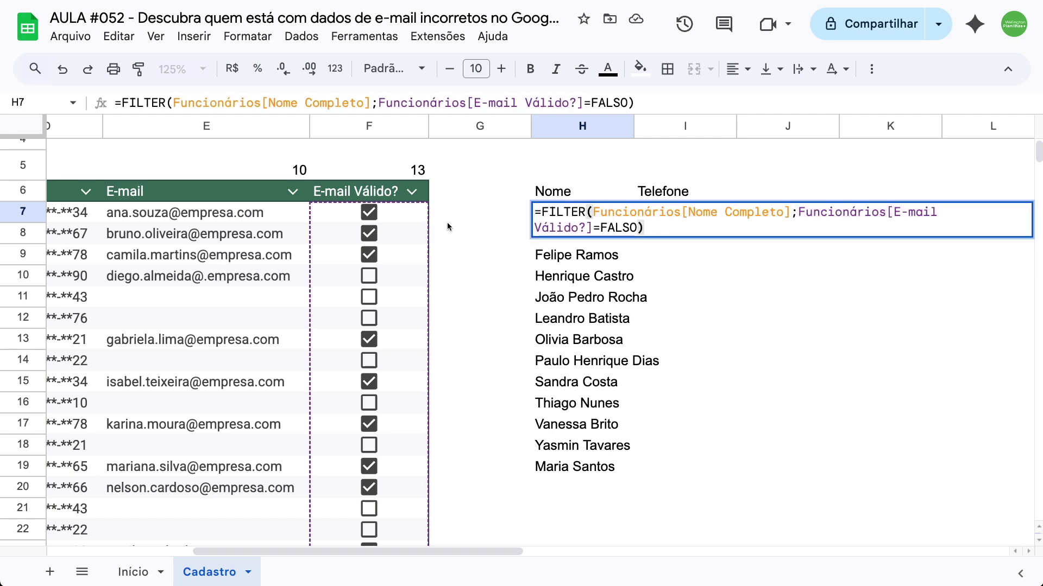
scroll(593, 212, "left", 6)
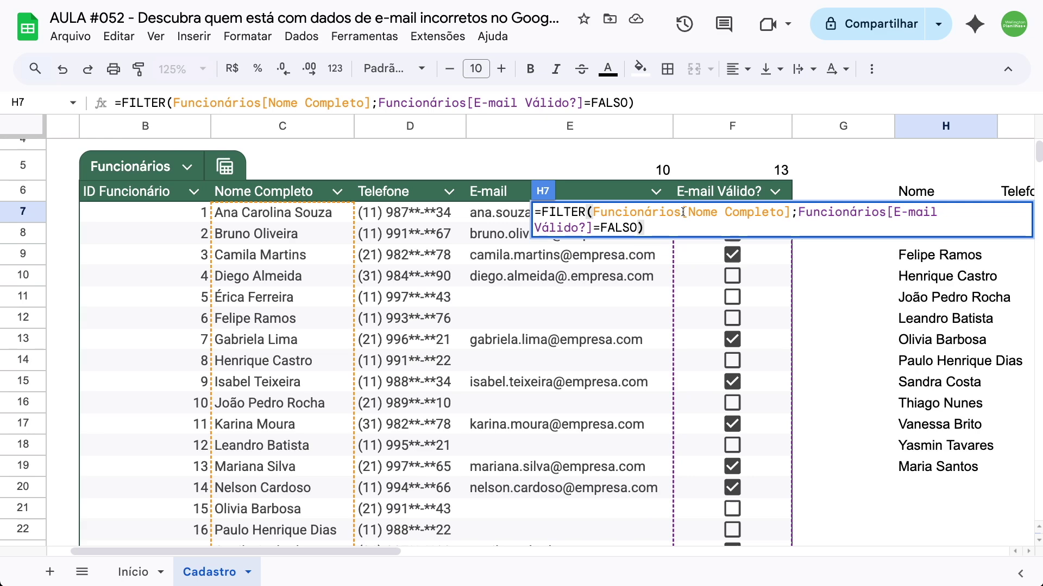
left_click(683, 212)
type("[")
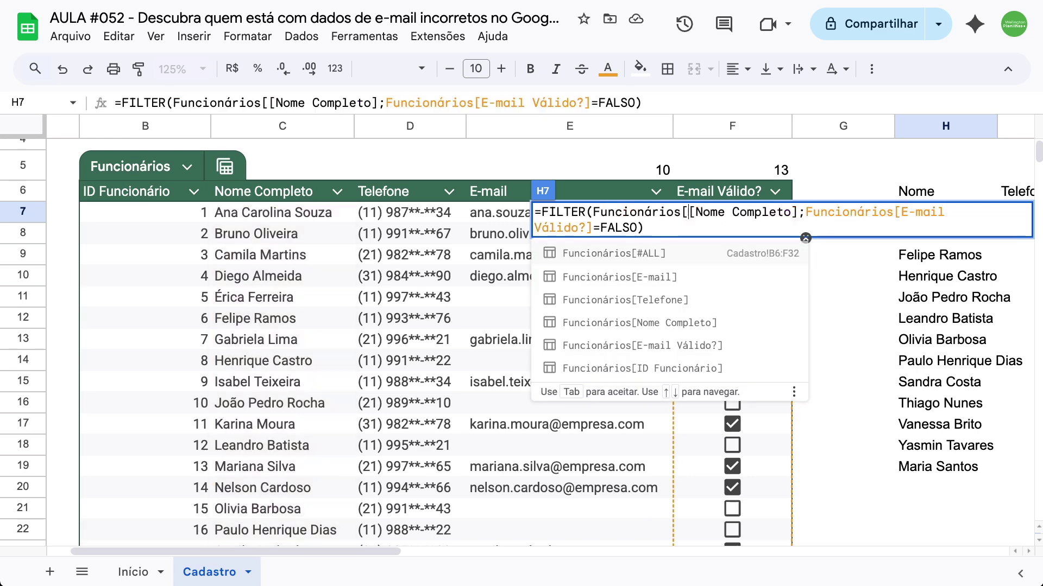
left_click(799, 213)
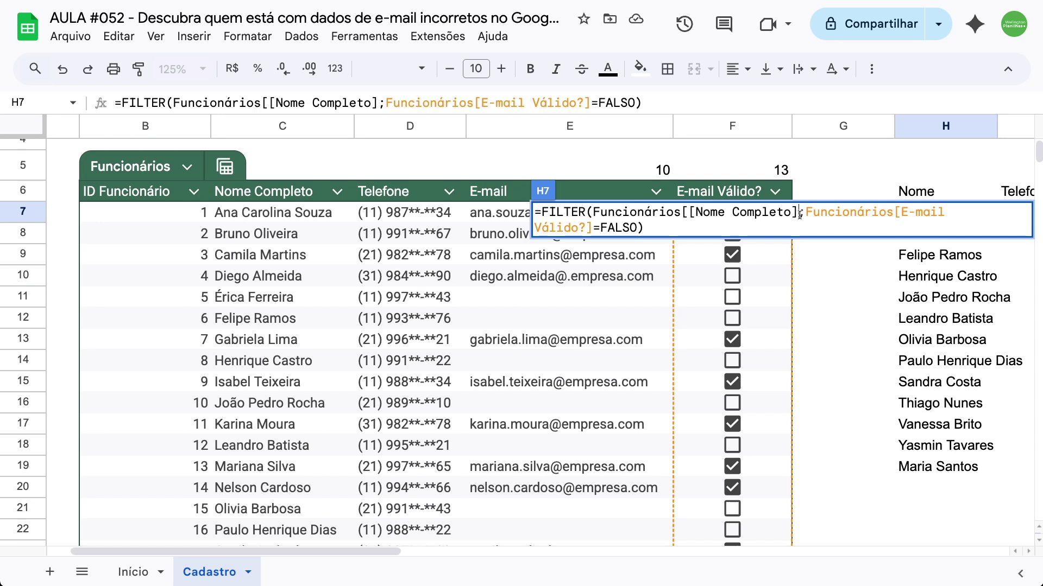
type(":")
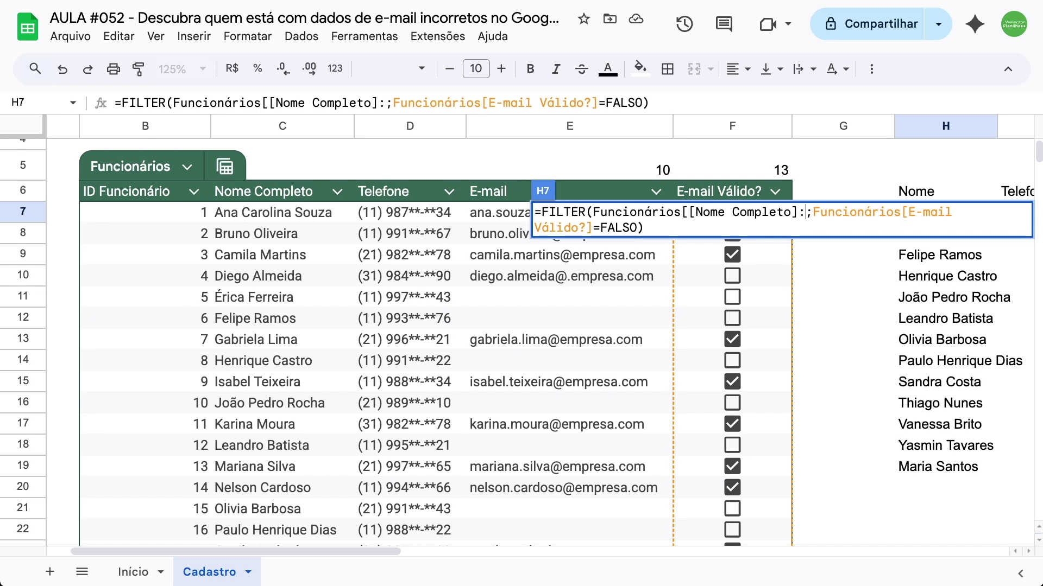
type("[]")
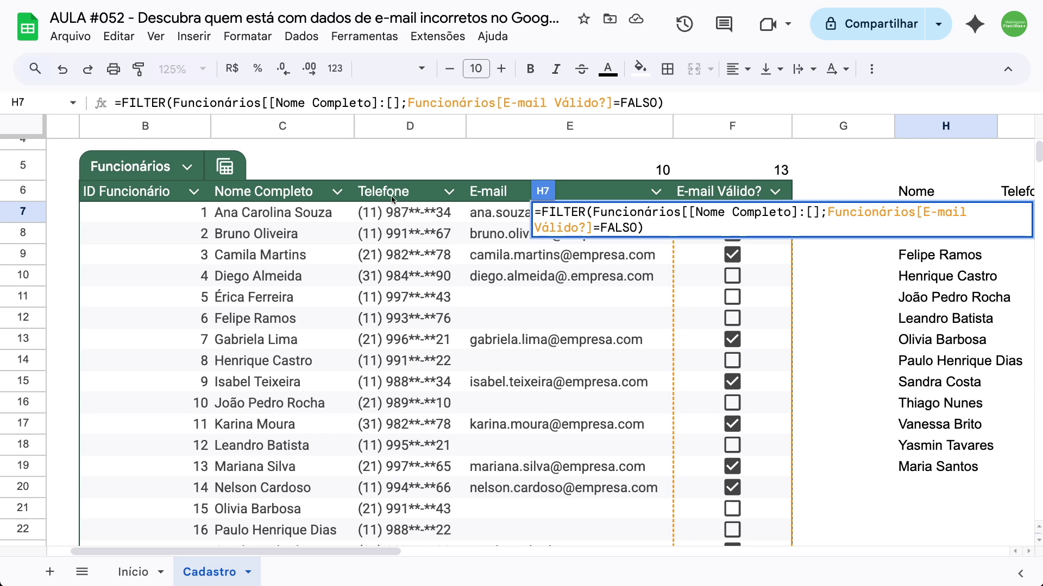
type("Telefone")
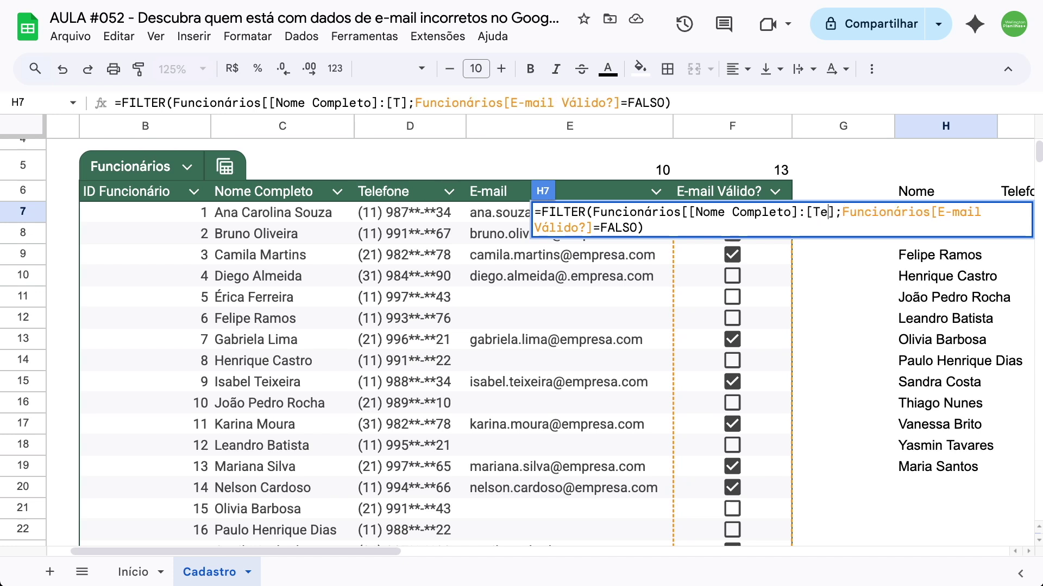
key("Right")
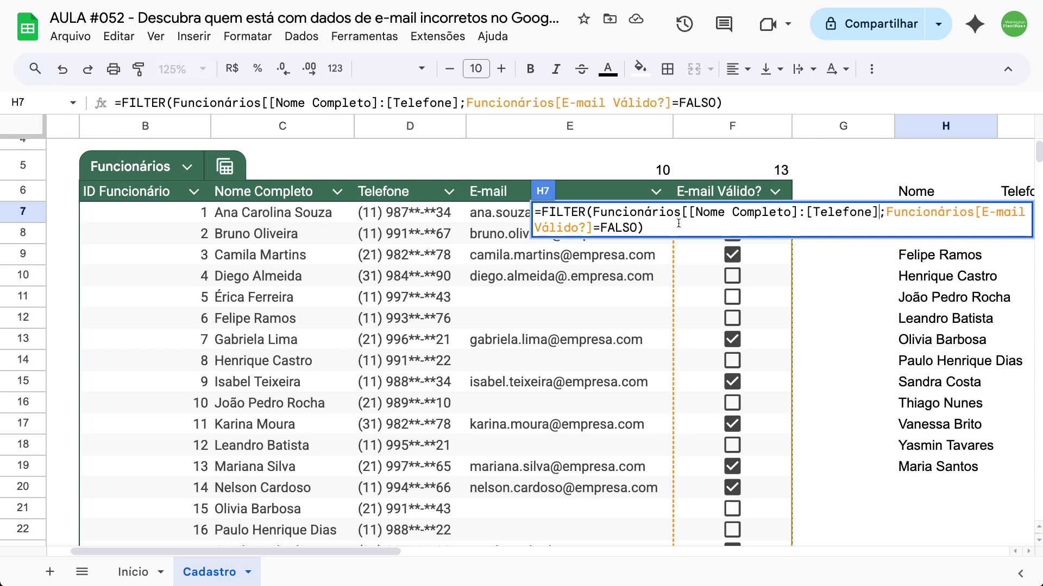
type("]")
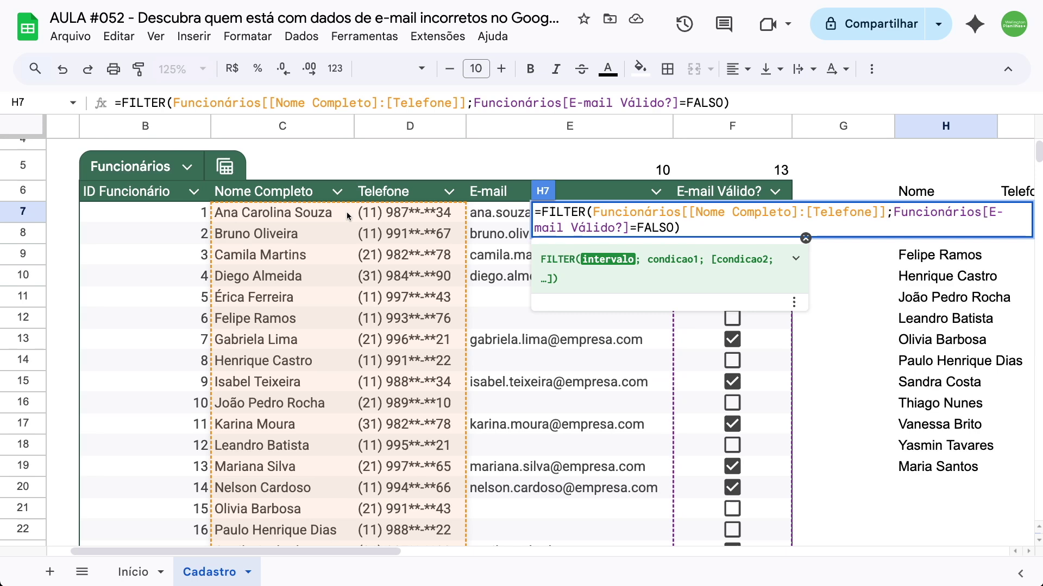
left_click(707, 226)
key("Return")
- Widen column H to fit the full names and select the filtered list with its headers, H6:I19
scroll(709, 224, "right", 5)
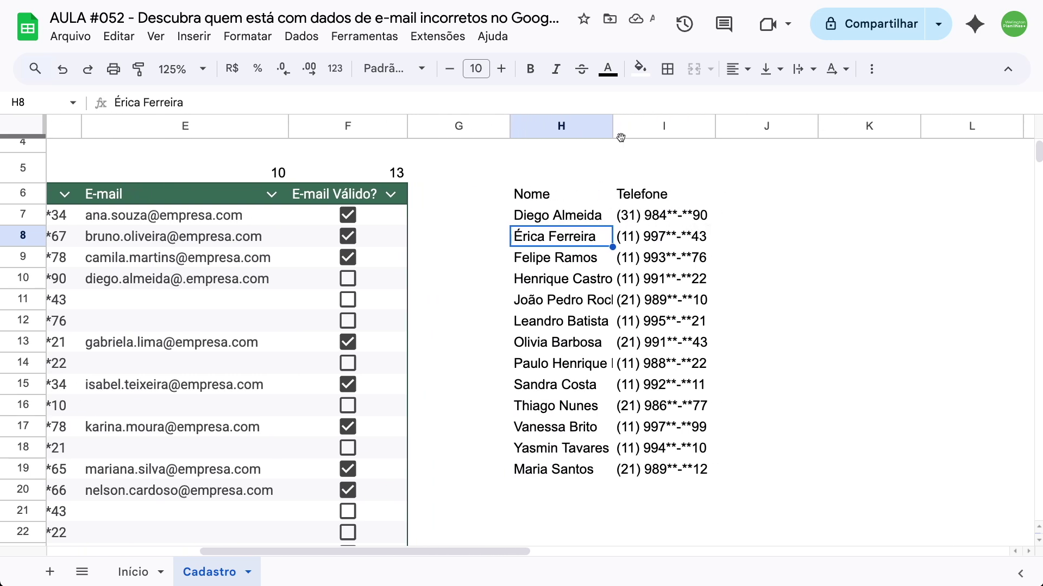
left_click_drag(619, 127, 633, 130)
scroll(621, 162, "right", 4)
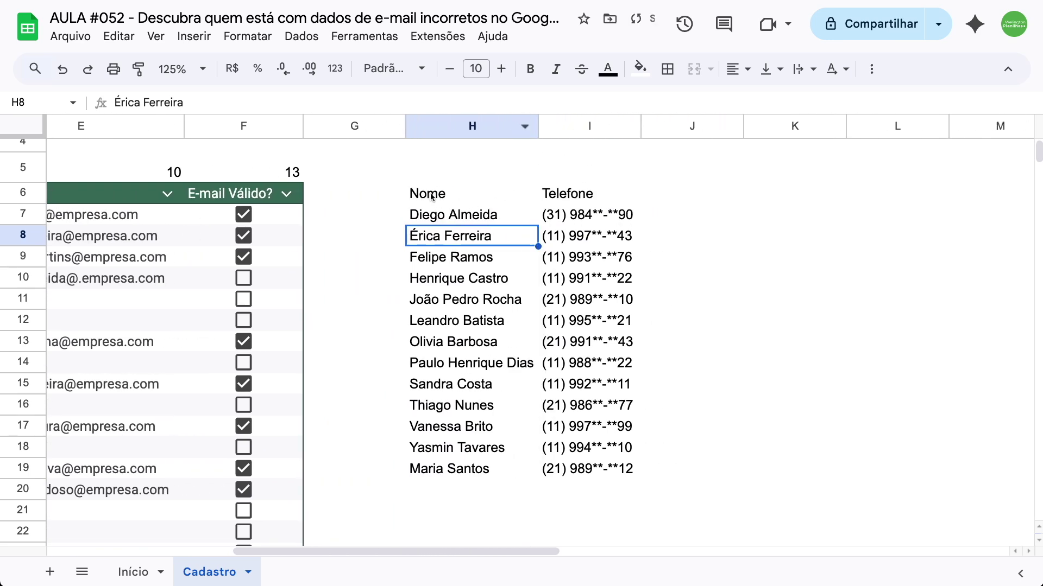
left_click_drag(433, 196, 667, 473)
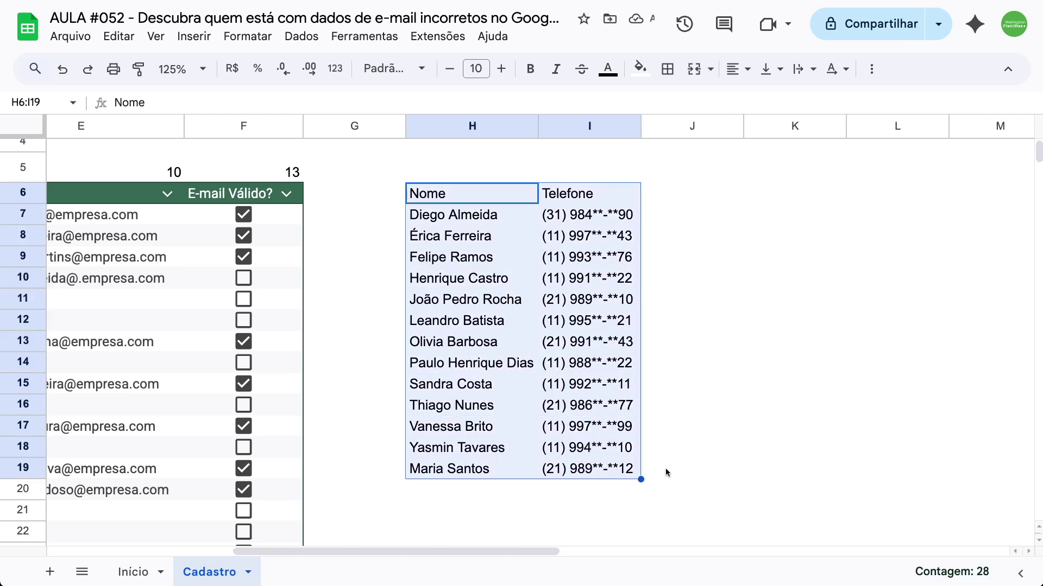